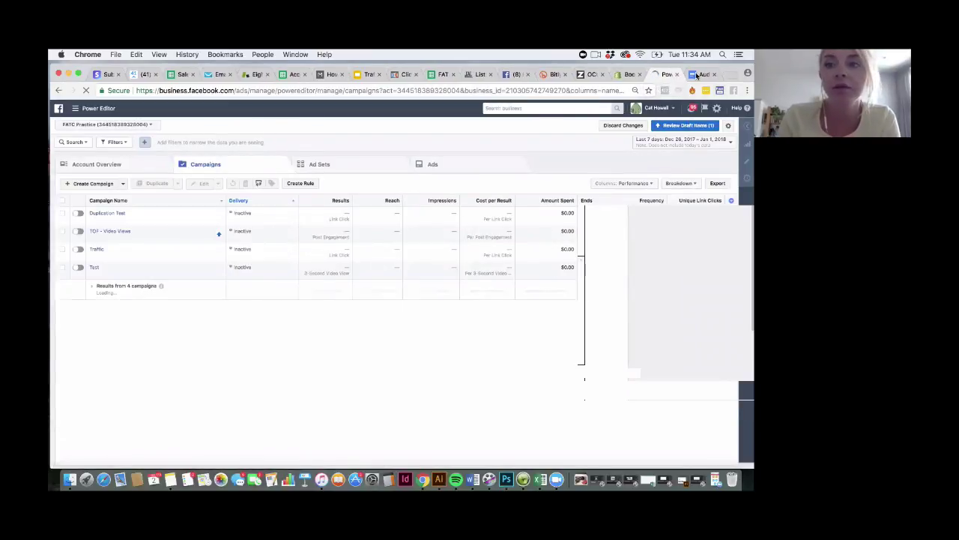
# Switch to the Audiences document and enter "LLA - 1%" in the empty last cell of the FB Freelancers row, followed by a blank line
pyautogui.hotkey('ctrl', 'Tab')
pyautogui.moveTo(405, 318); pyautogui.dragTo(540, 262)
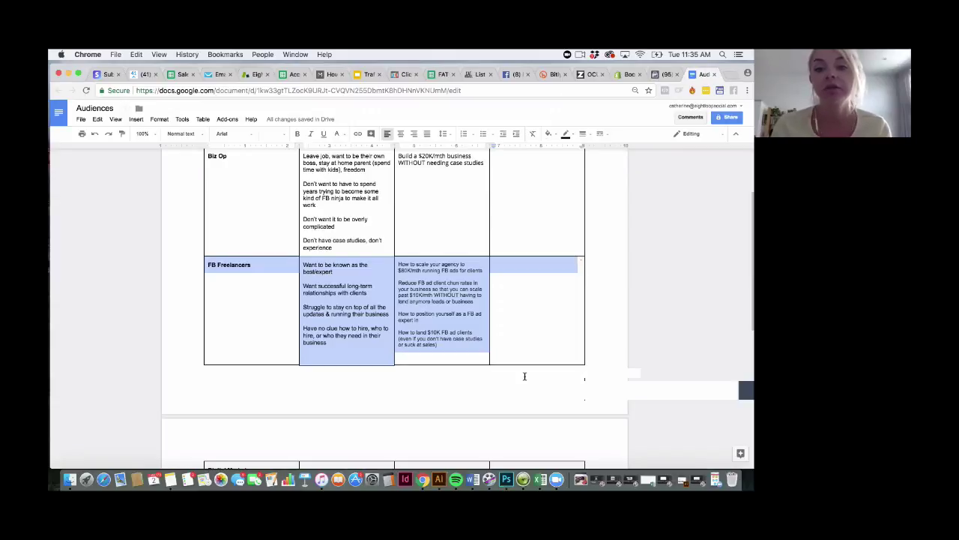
pyautogui.click(528, 294)
pyautogui.write('LLA - 1%')
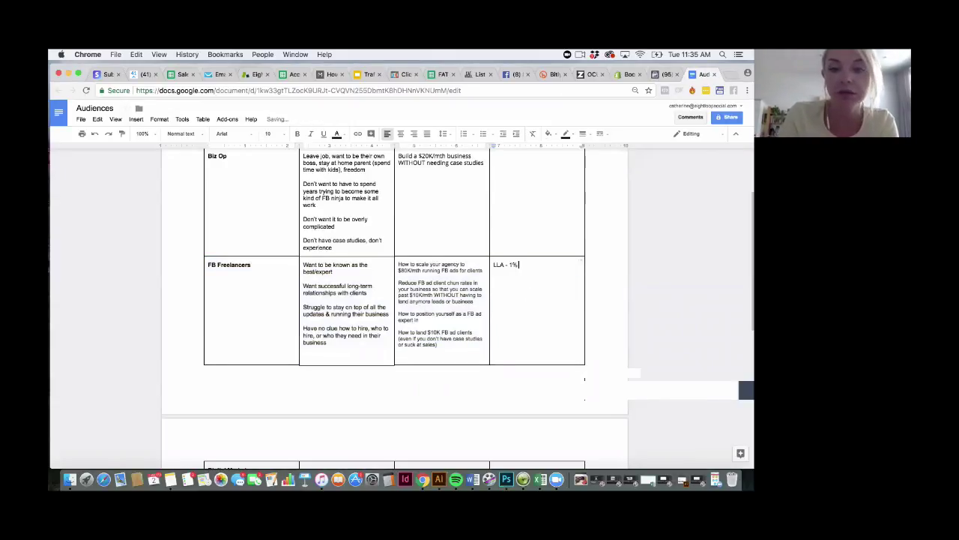
pyautogui.press('Return')
pyautogui.press('Return')
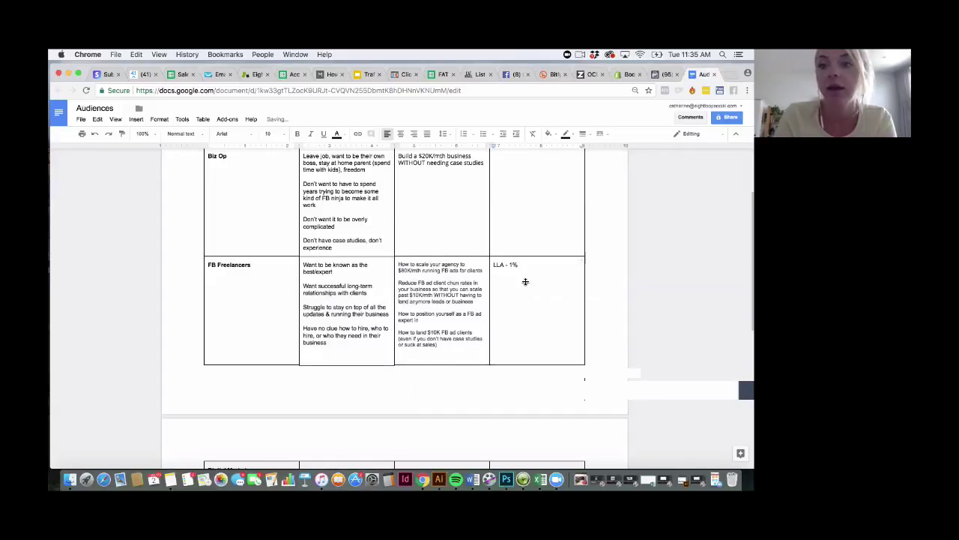
# Return to Facebook's Power Editor, open Audience Insights and dismiss the starting audience chooser
pyautogui.click(662, 75)
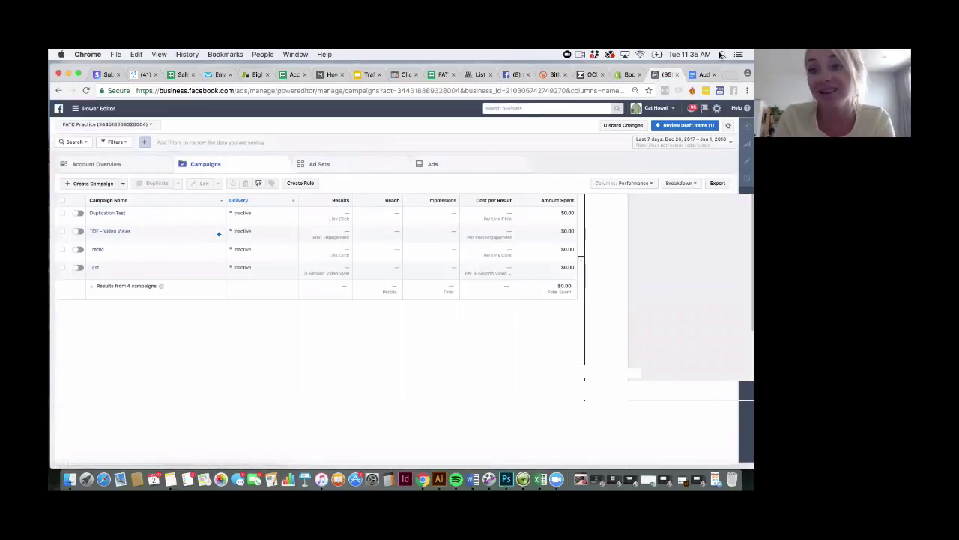
pyautogui.click(705, 74)
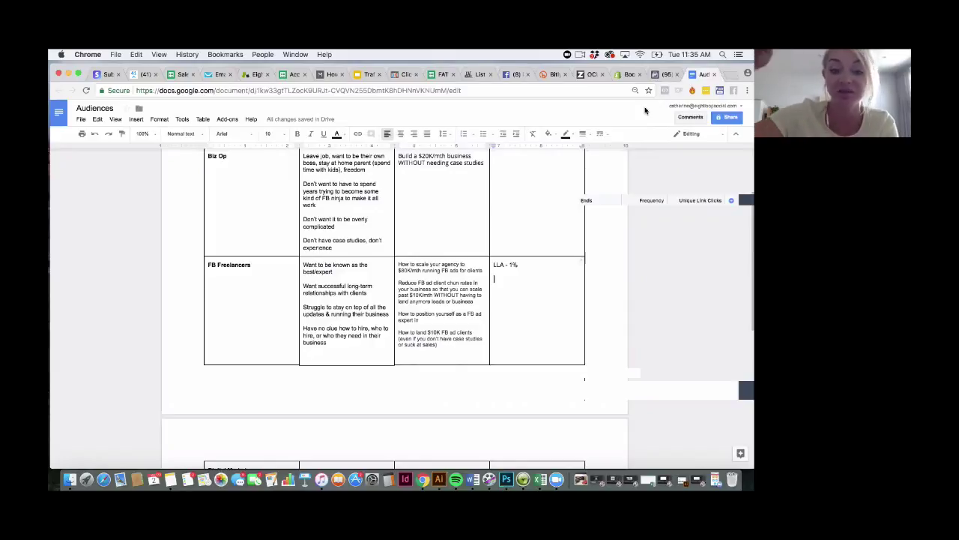
pyautogui.click(666, 75)
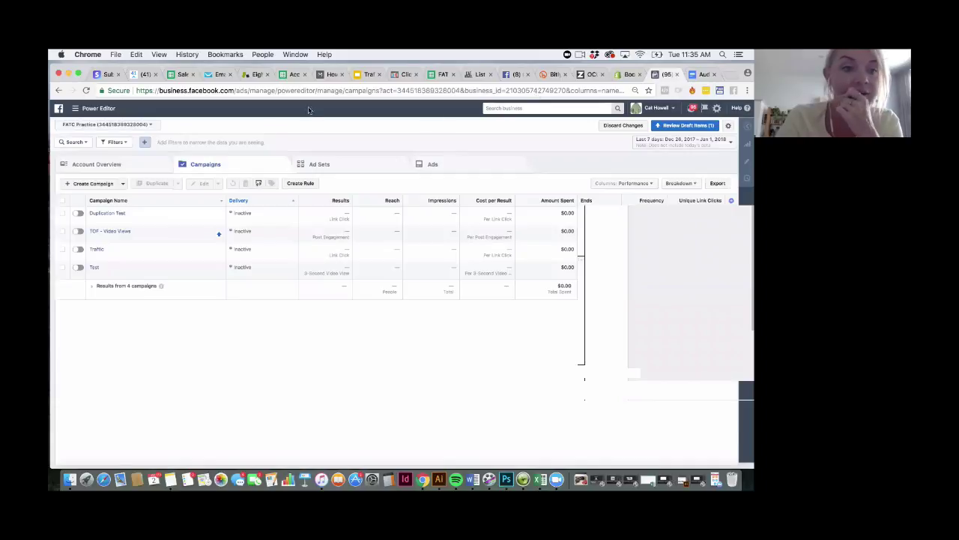
pyautogui.click(76, 109)
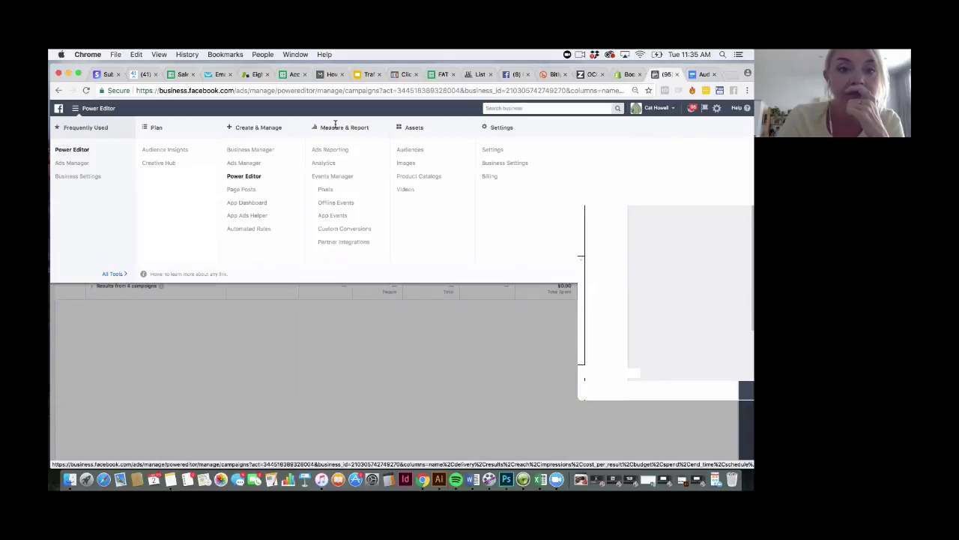
pyautogui.click(182, 151)
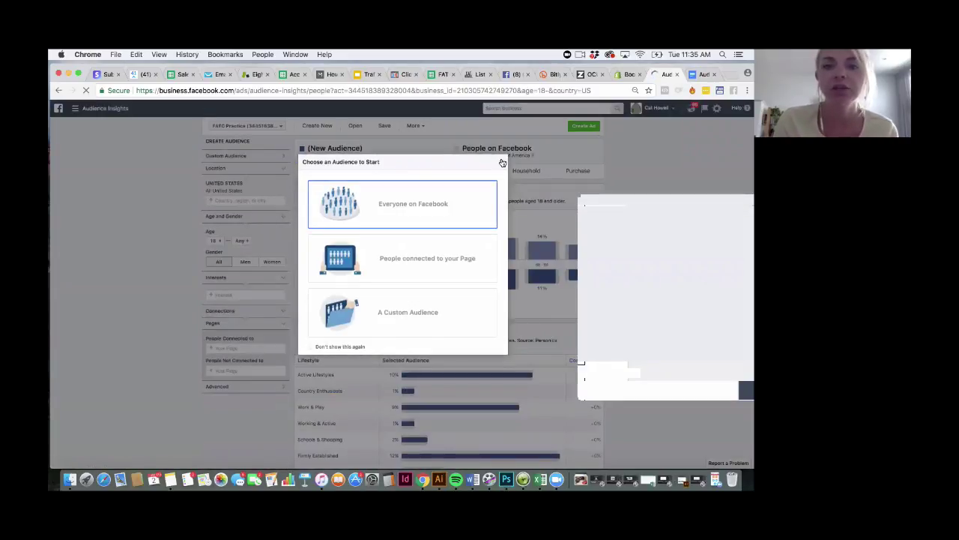
pyautogui.click(172, 223)
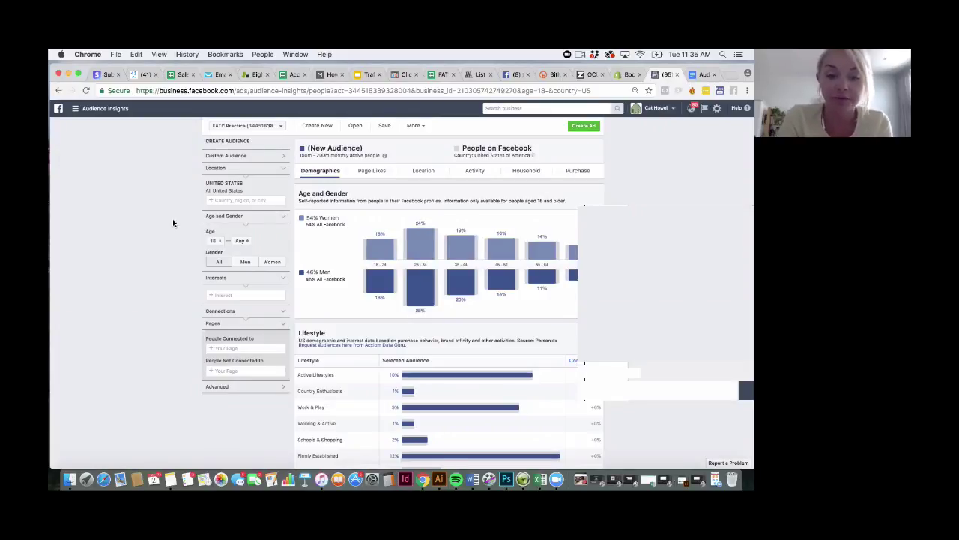
# Try to add "Adespresso" as an interest for the new audience
pyautogui.scroll(-2, 172, 223)
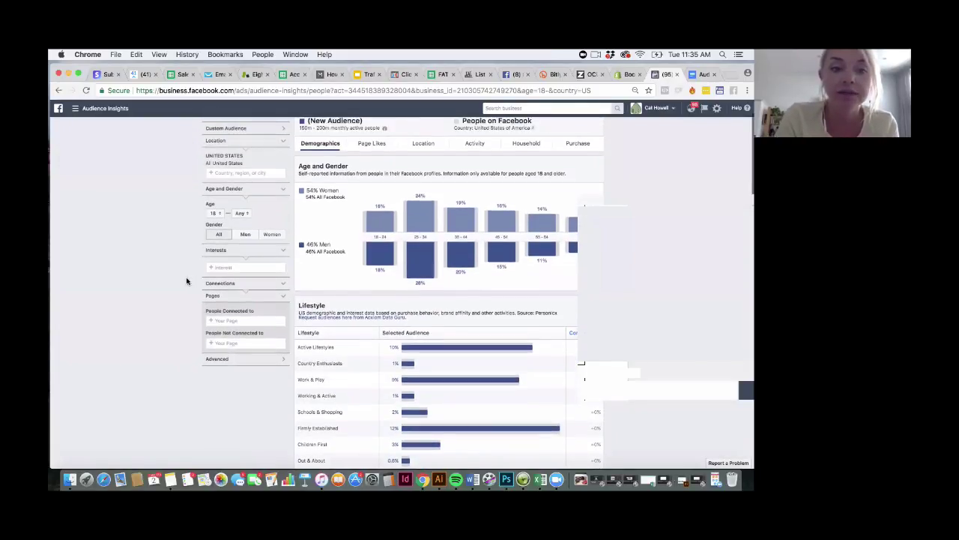
pyautogui.click(229, 268)
pyautogui.scroll(1, 182, 274)
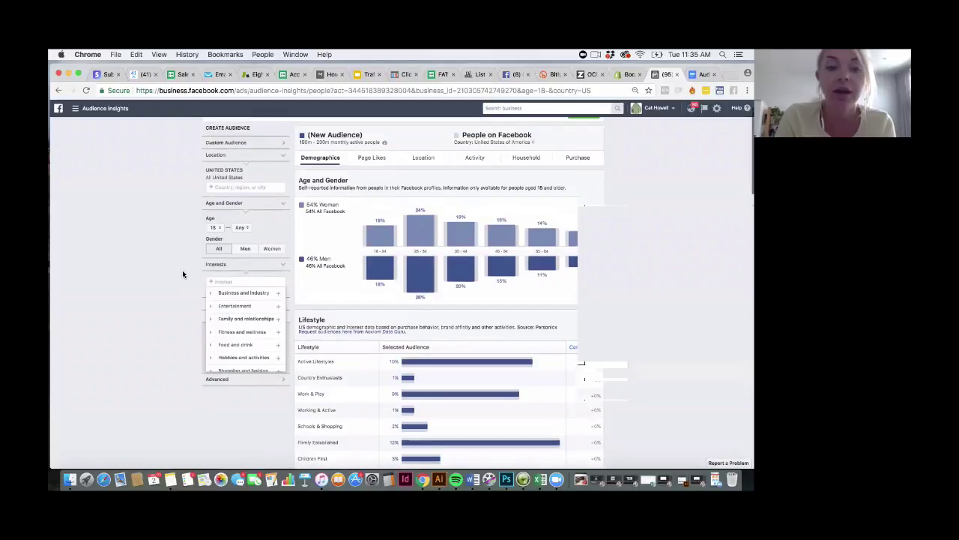
pyautogui.write('Ad')
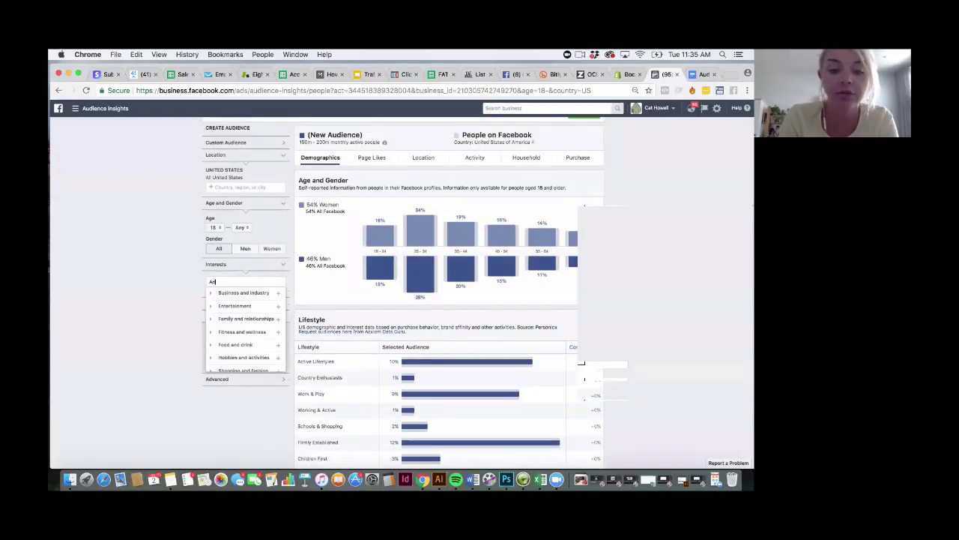
pyautogui.write('espresso')
pyautogui.press('Return')
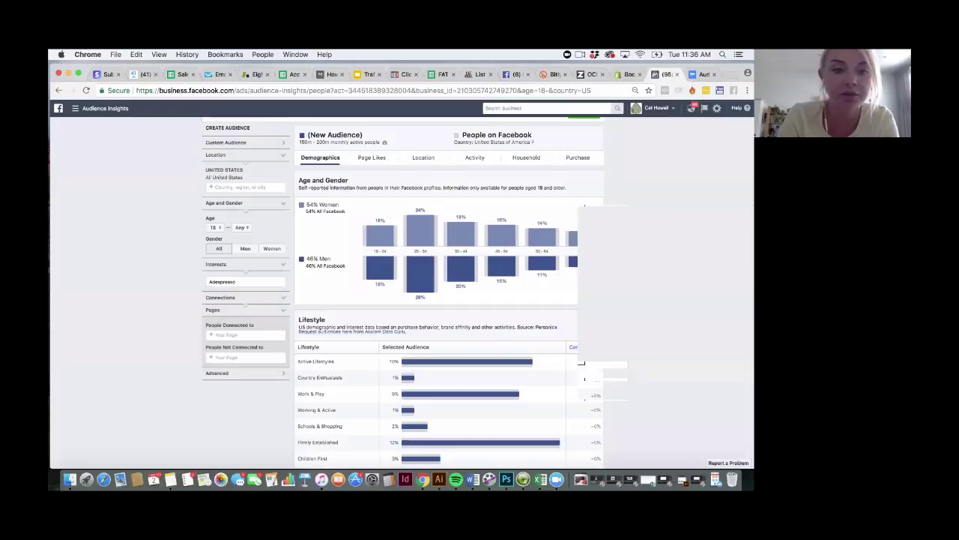
# Retry the interest entry with the spelling "Ad Espresso"
pyautogui.press('BackSpace')
pyautogui.press('BackSpace')
pyautogui.press('BackSpace')
pyautogui.press('BackSpace')
pyautogui.press('BackSpace')
pyautogui.press('BackSpace')
pyautogui.press('BackSpace')
pyautogui.press('BackSpace')
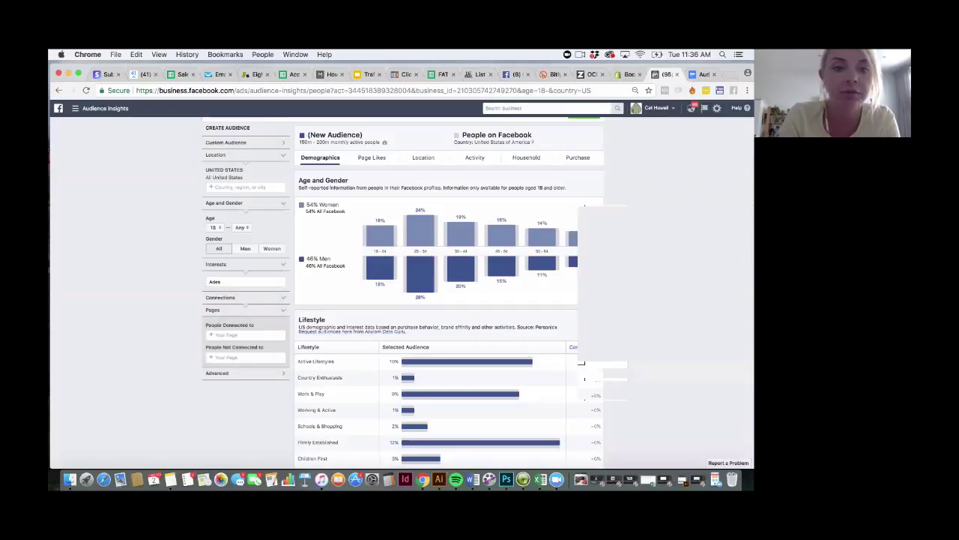
pyautogui.write('Espresso')
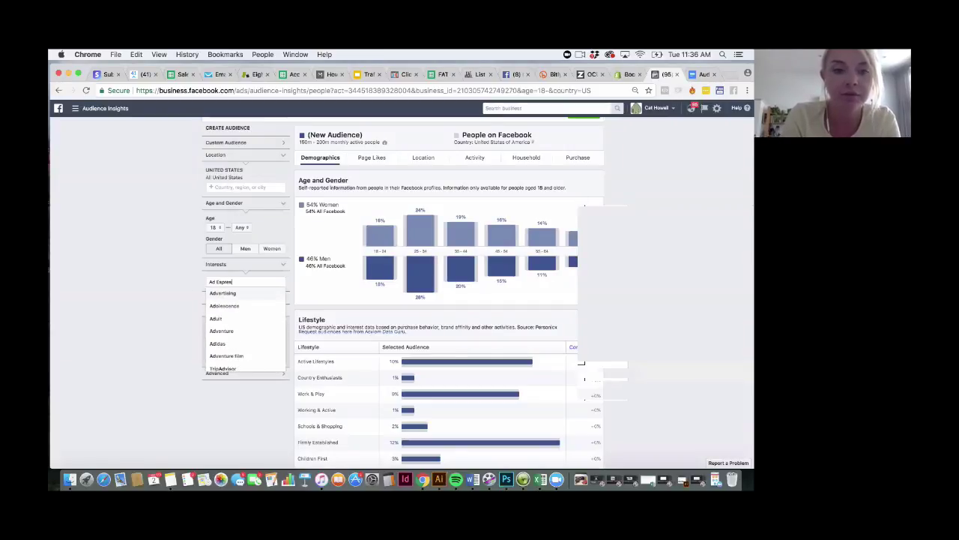
pyautogui.press('Return')
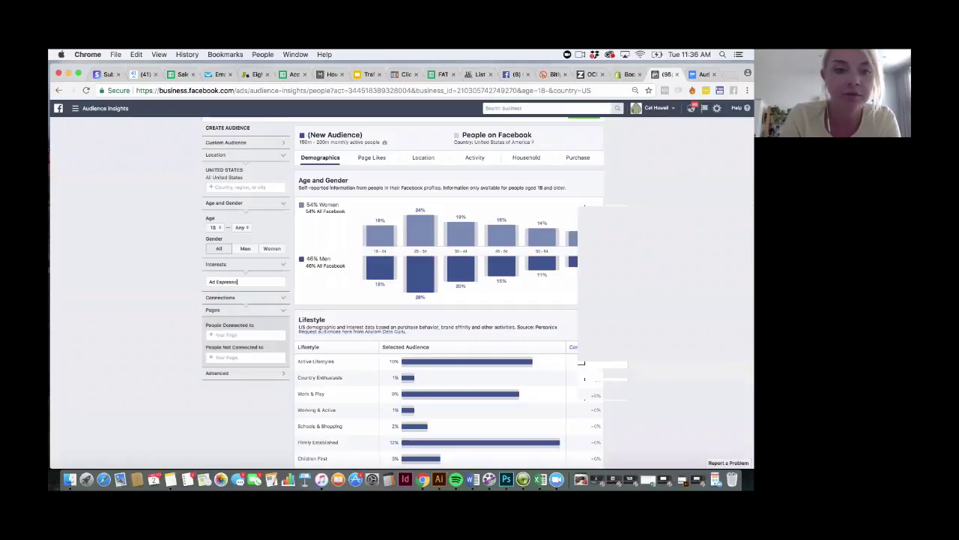
# Clear the interest search, add Jon Loomer Digital as the audience's interest, and display the audience's page likes
pyautogui.click(221, 282)
pyautogui.press('BackSpace')
pyautogui.press('BackSpace')
pyautogui.press('BackSpace')
pyautogui.press('BackSpace')
pyautogui.press('BackSpace')
pyautogui.press('BackSpace')
pyautogui.press('BackSpace')
pyautogui.press('BackSpace')
pyautogui.press('BackSpace')
pyautogui.press('BackSpace')
pyautogui.press('BackSpace')
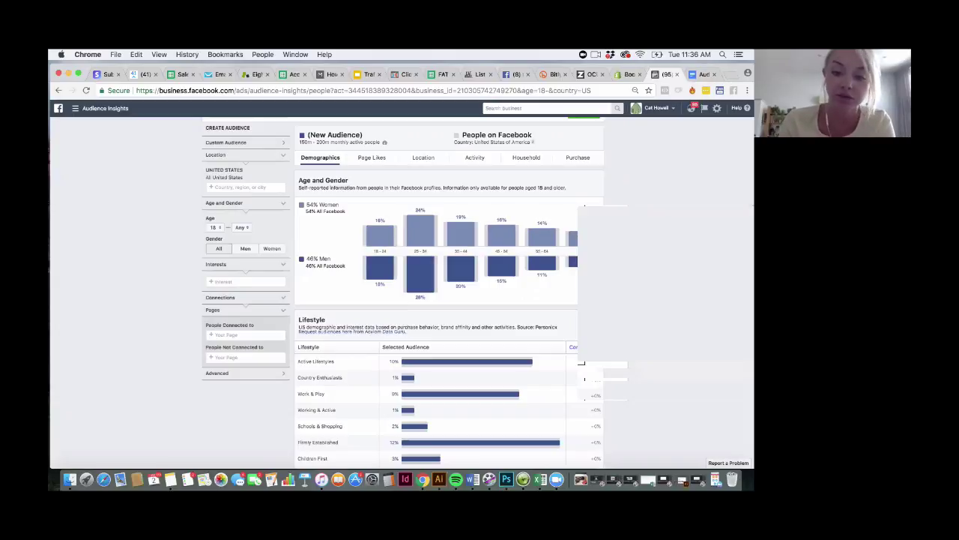
pyautogui.write('Jon Loomer')
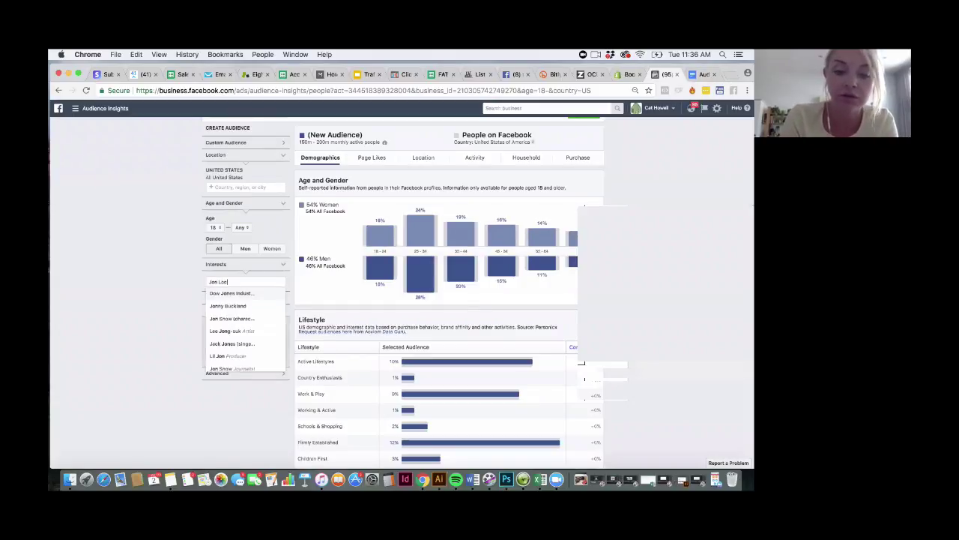
pyautogui.click(216, 294)
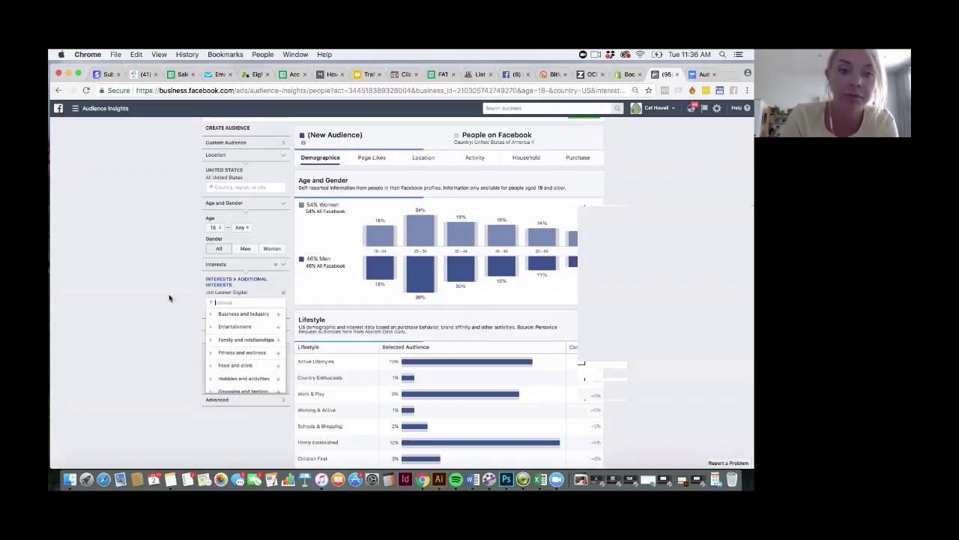
pyautogui.click(382, 157)
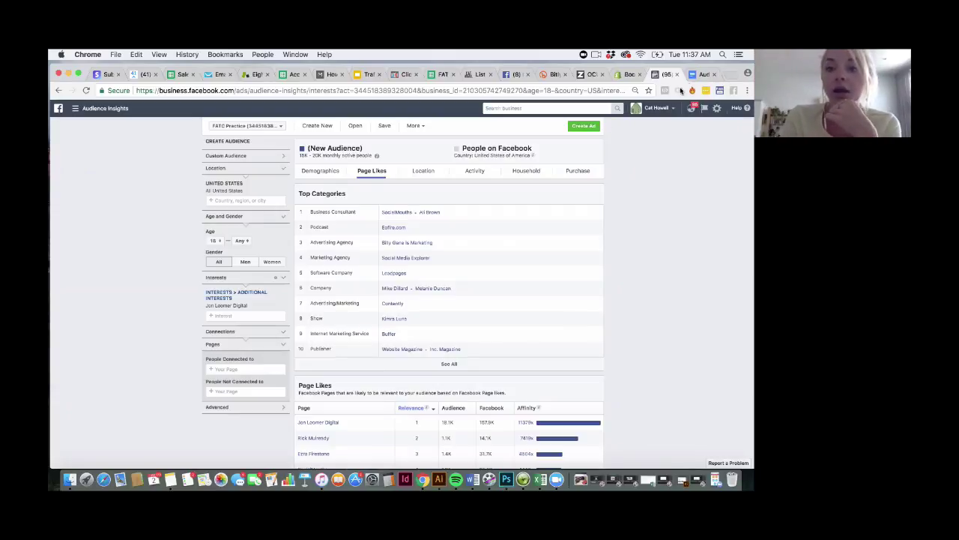
# In the Audiences document, add "Jon Loomer" below "LLA - 1%" in the FB Freelancers row
pyautogui.click(702, 74)
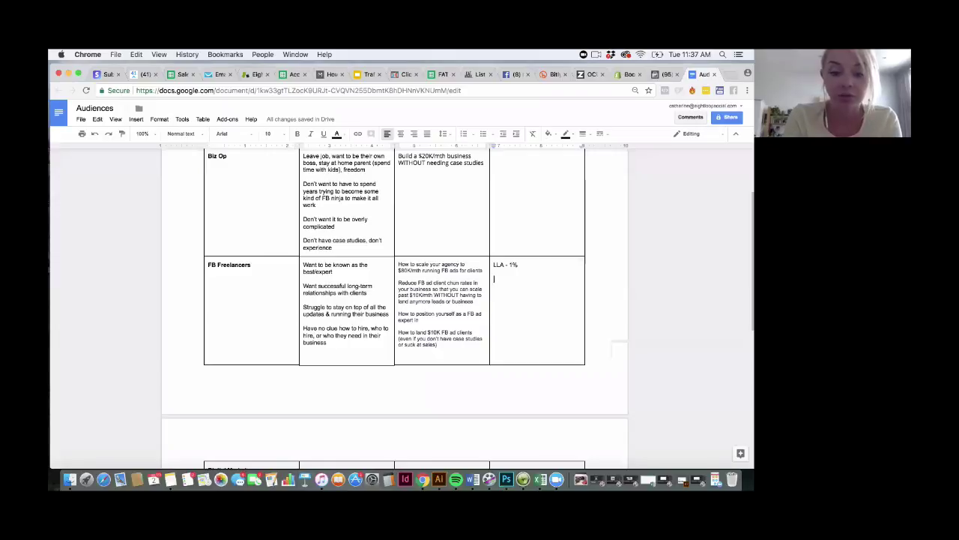
pyautogui.write('Jon Loomer')
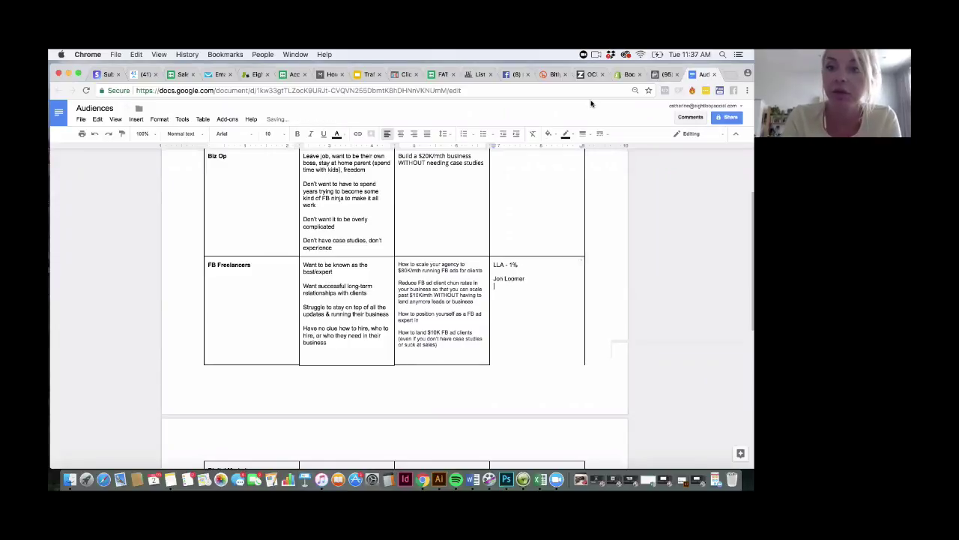
# Back in Audience Insights, expand the Top Categories list to show all related pages and review it
pyautogui.click(658, 74)
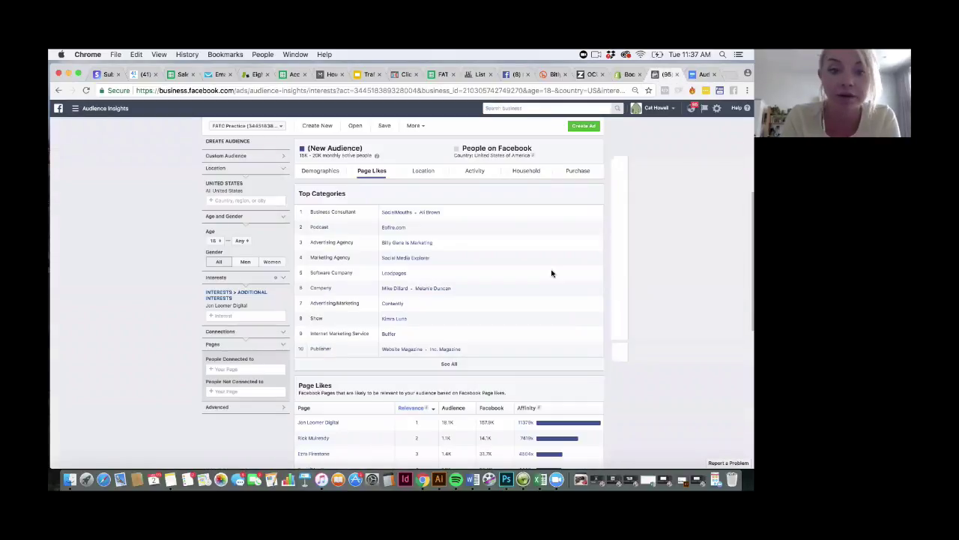
pyautogui.click(449, 363)
pyautogui.scroll(-2, 509, 364)
pyautogui.scroll(-2, 508, 362)
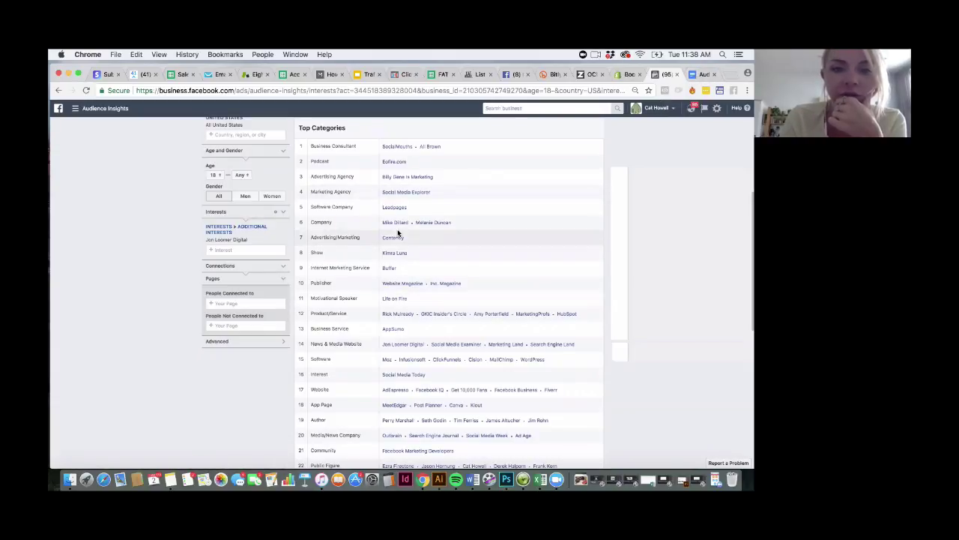
# Open Facebook Business Manager in a new browser tab
pyautogui.click(734, 74)
pyautogui.write('bu')
pyautogui.press('Return')
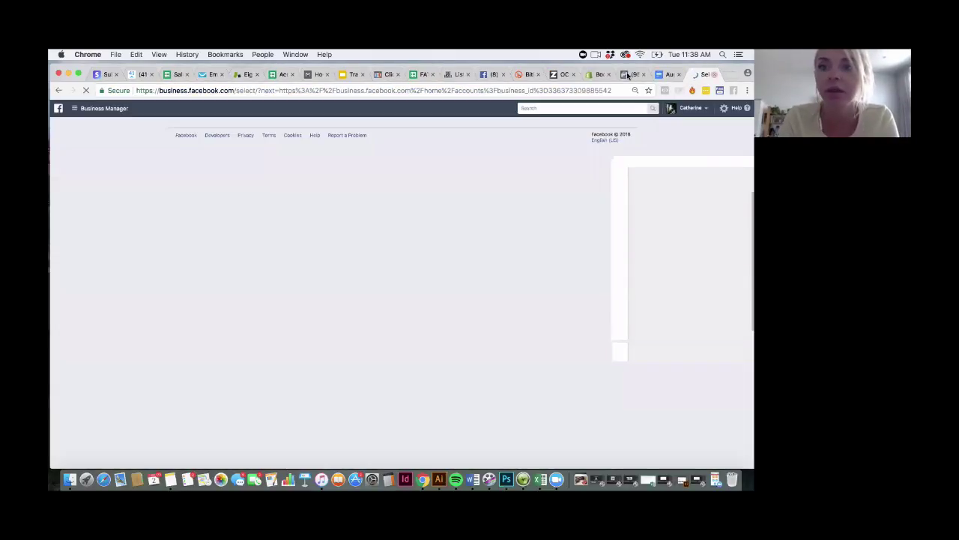
# Back in Audience Insights, search for "Social Media Expl" as an additional interest
pyautogui.click(260, 250)
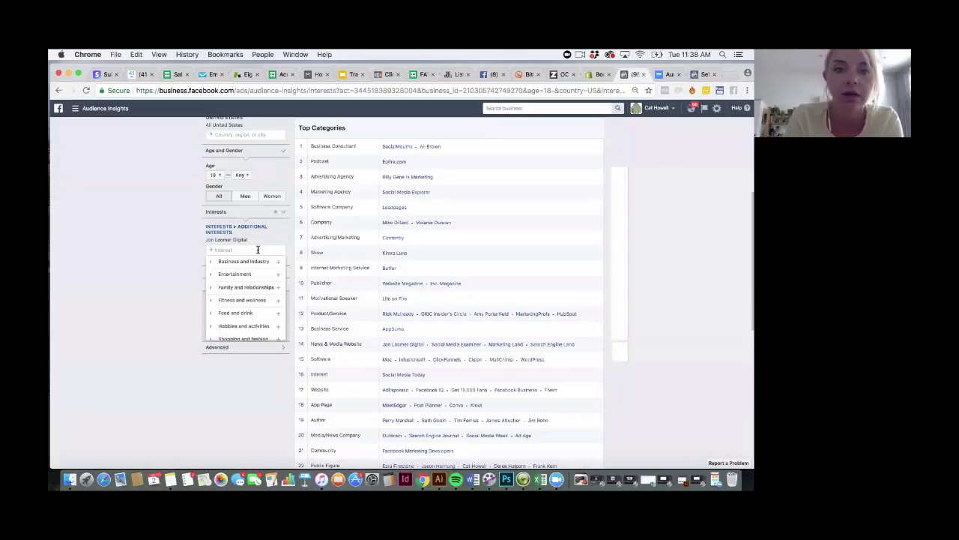
pyautogui.write('Sciial M')
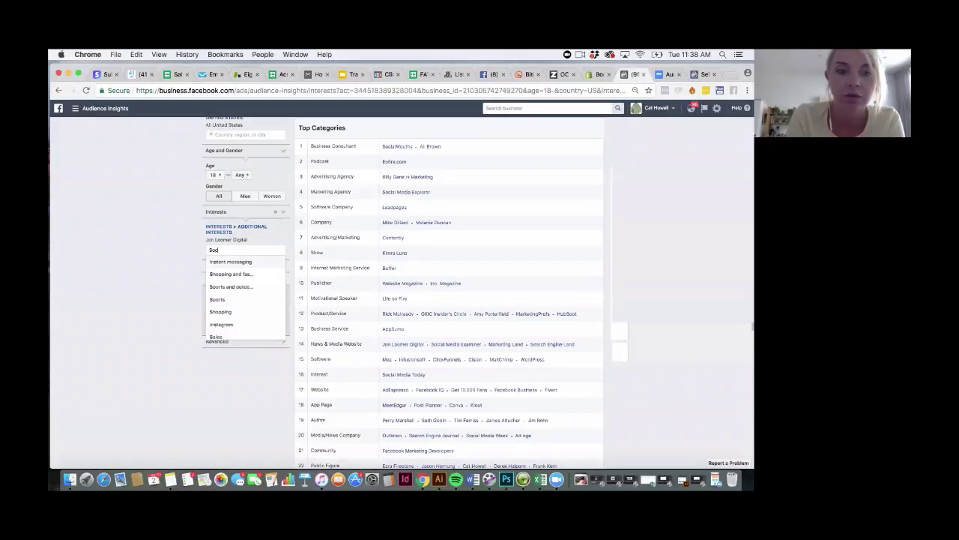
pyautogui.write('edia E')
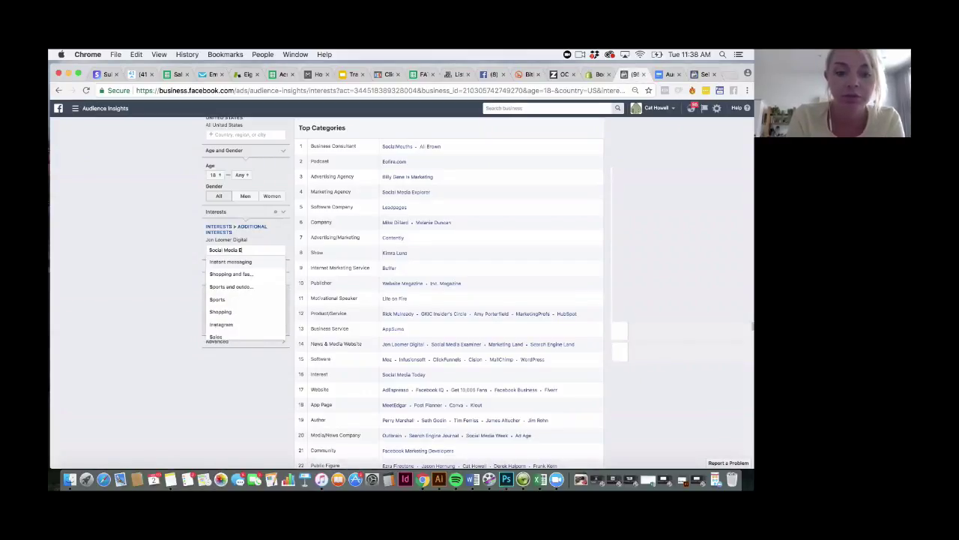
pyautogui.write('xpl')
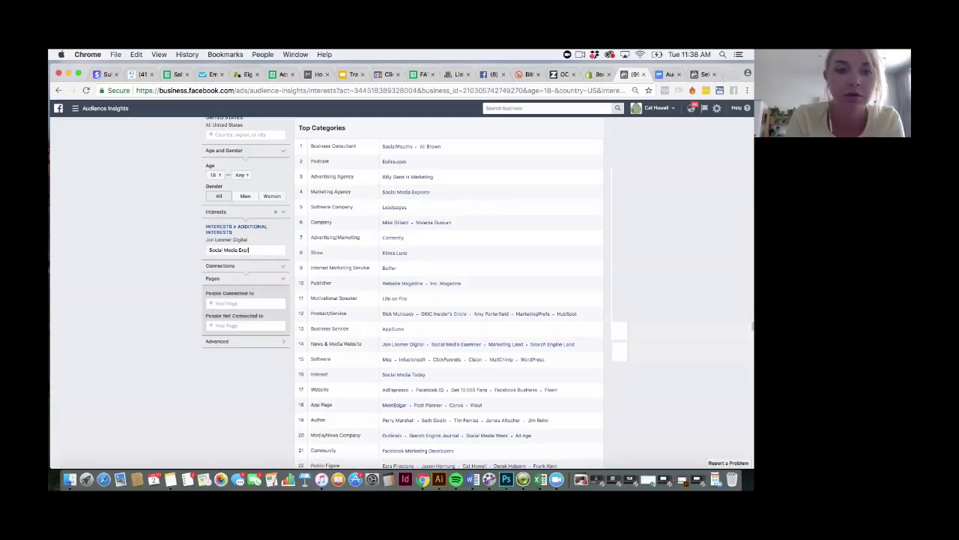
# Replace the interest search text with "Buffer" to check whether it is available as an interest
pyautogui.press('BackSpace')
pyautogui.press('BackSpace')
pyautogui.press('BackSpace')
pyautogui.press('BackSpace')
pyautogui.press('BackSpace')
pyautogui.press('BackSpace')
pyautogui.press('BackSpace')
pyautogui.press('BackSpace')
pyautogui.press('BackSpace')
pyautogui.press('BackSpace')
pyautogui.press('BackSpace')
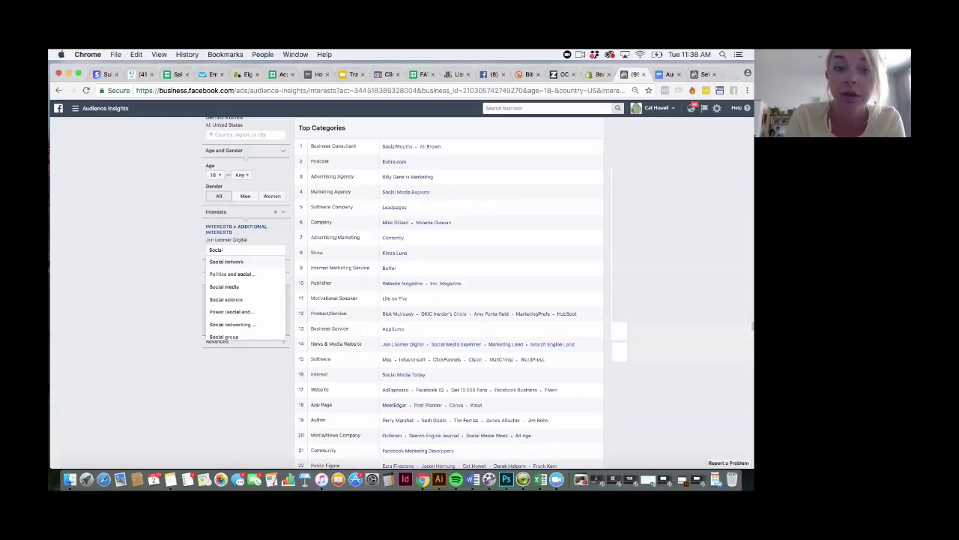
pyautogui.press('BackSpace')
pyautogui.press('BackSpace')
pyautogui.press('BackSpace')
pyautogui.press('BackSpace')
pyautogui.press('BackSpace')
pyautogui.press('BackSpace')
pyautogui.write('Bu')
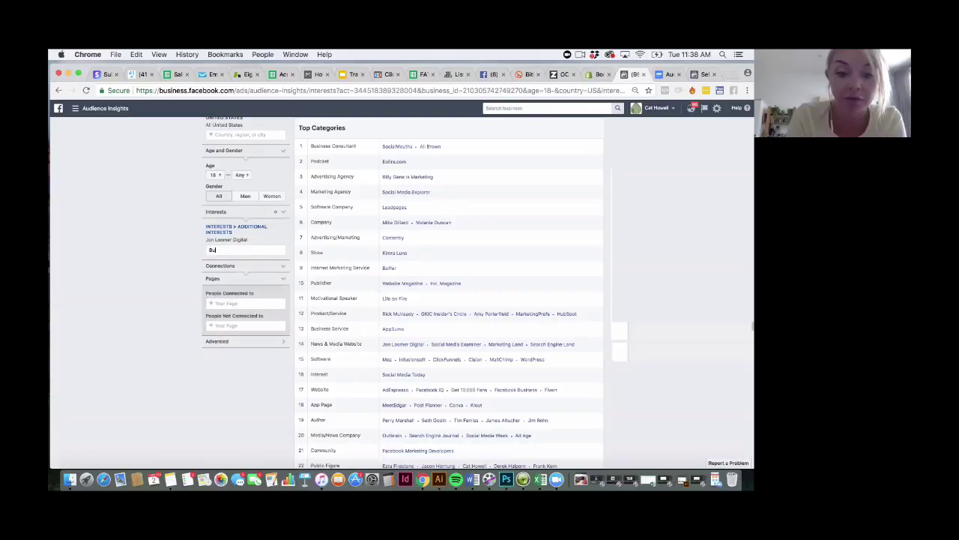
pyautogui.write('ffer')
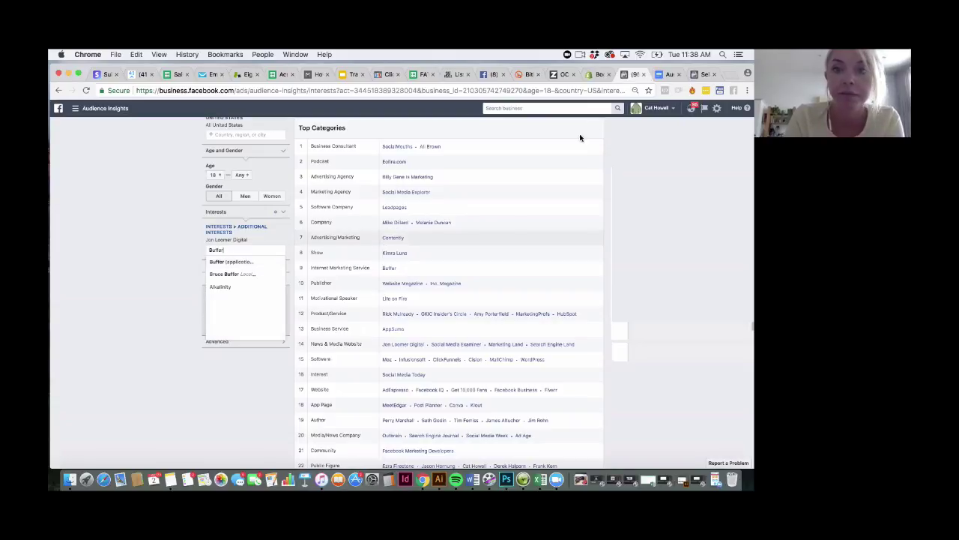
# In the Audiences document, add the line "Layer: Buffer" below "Jon Loomer" in the FB Freelancers row
pyautogui.click(665, 74)
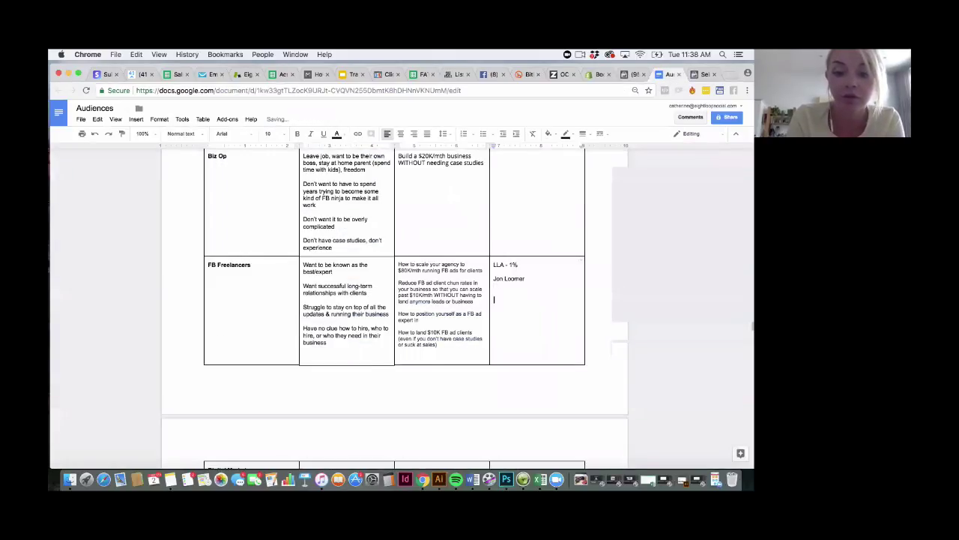
pyautogui.write('Layer: ')
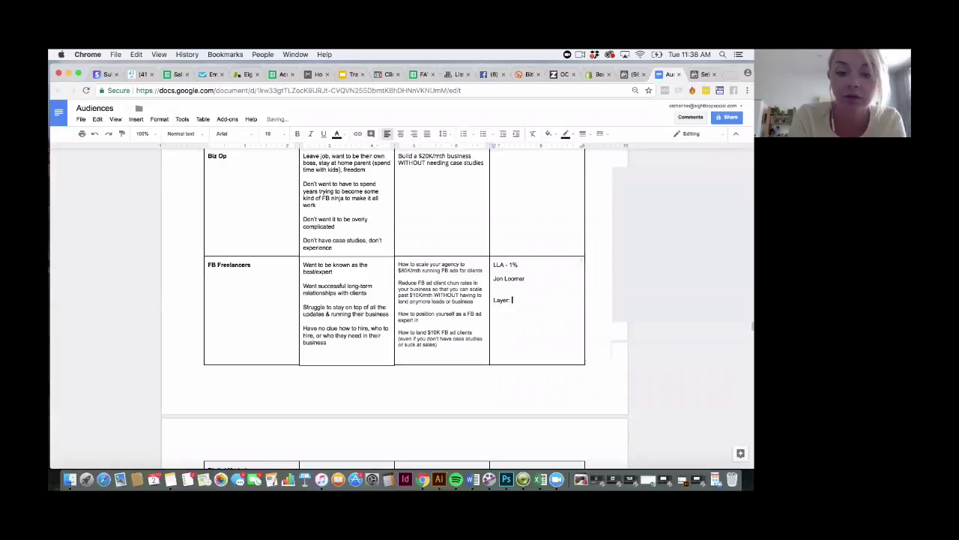
pyautogui.write('Buffer')
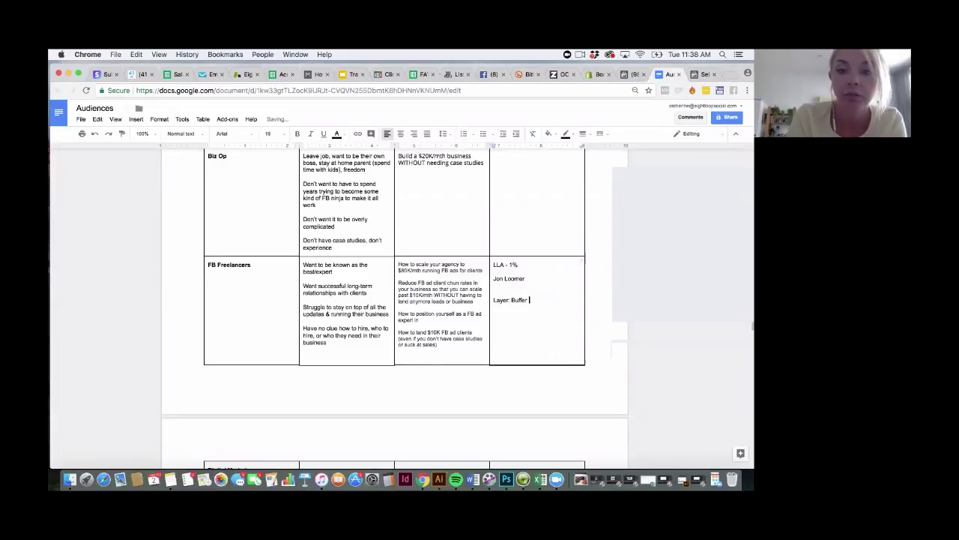
# Review the interest list in Audience Insights and add "Social Media Examiner" after "Jon Loomer" in the Audiences document's FB Freelancers targeting cell
pyautogui.click(635, 74)
pyautogui.scroll(-3, 506, 289)
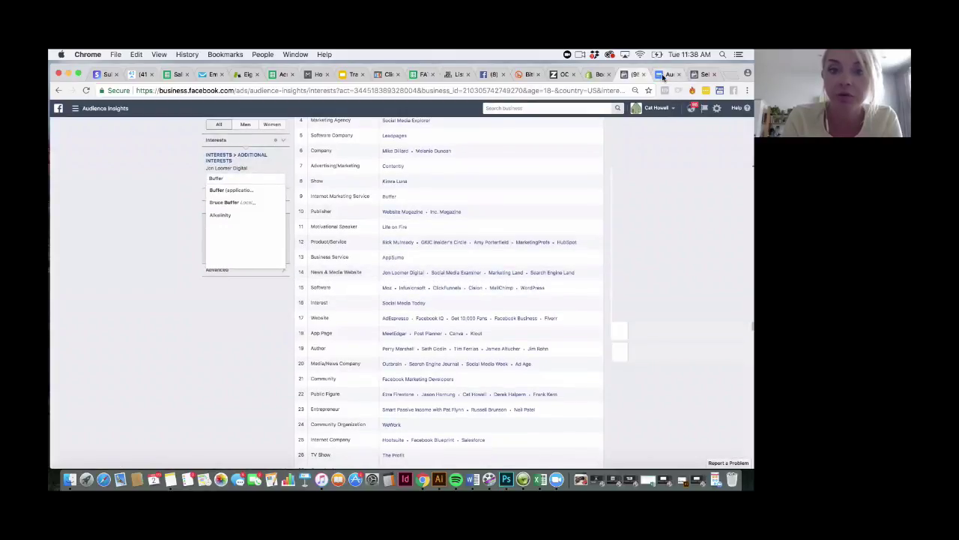
pyautogui.scroll(-1, 591, 203)
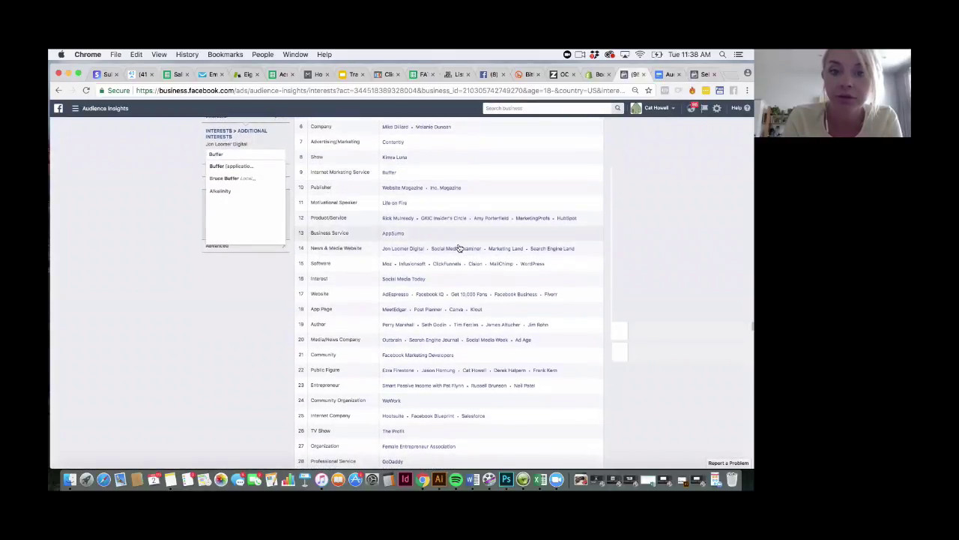
pyautogui.click(662, 74)
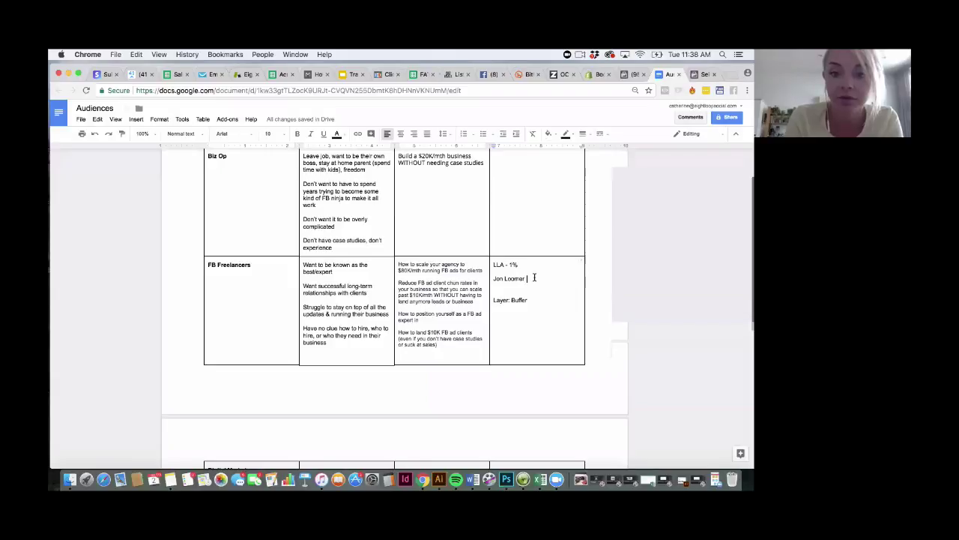
pyautogui.write('Social Medi')
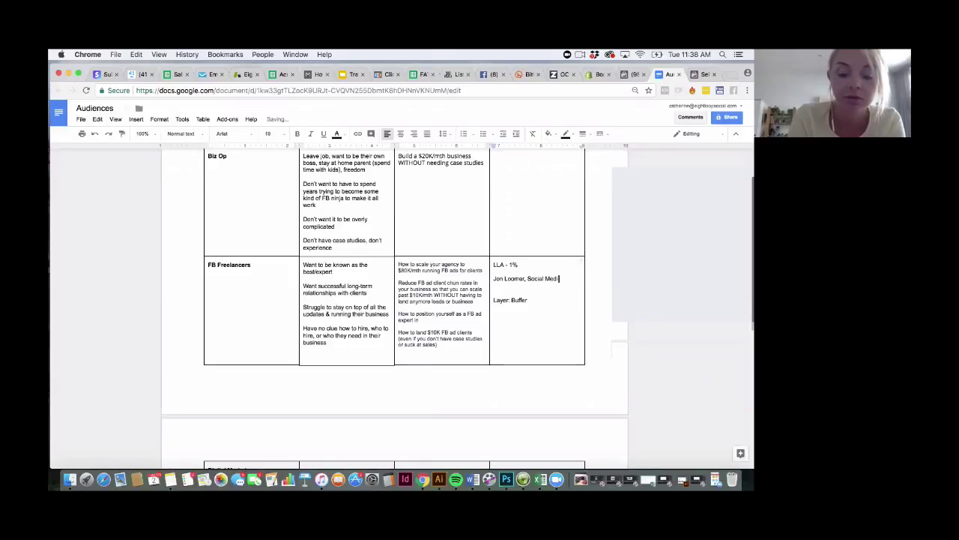
pyautogui.write('a Examiner,')
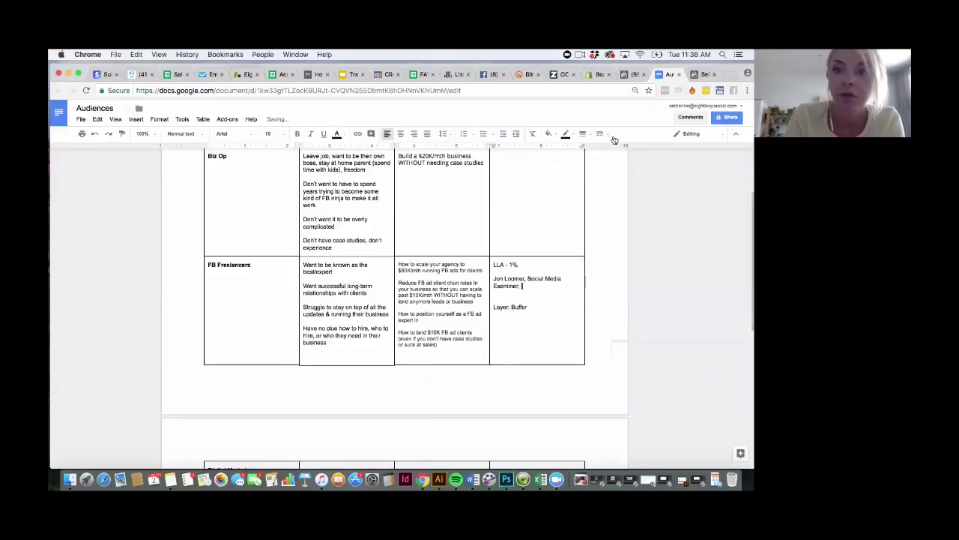
# Review more of the Audience Insights interests, add "Power Editor" after "Social Media Examiner" in the document, and remove the extra blank line above the Layer line
pyautogui.click(633, 74)
pyautogui.scroll(-3, 548, 230)
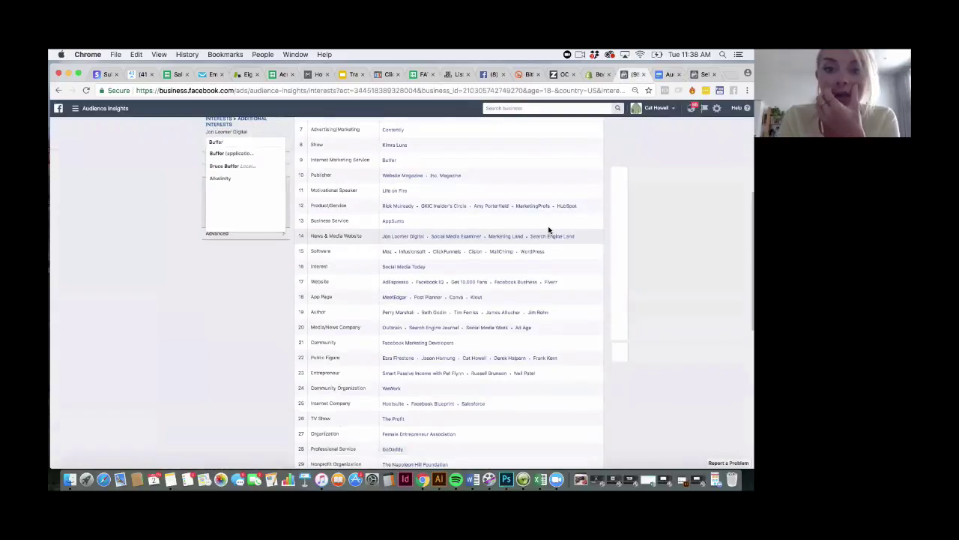
pyautogui.scroll(-1, 549, 230)
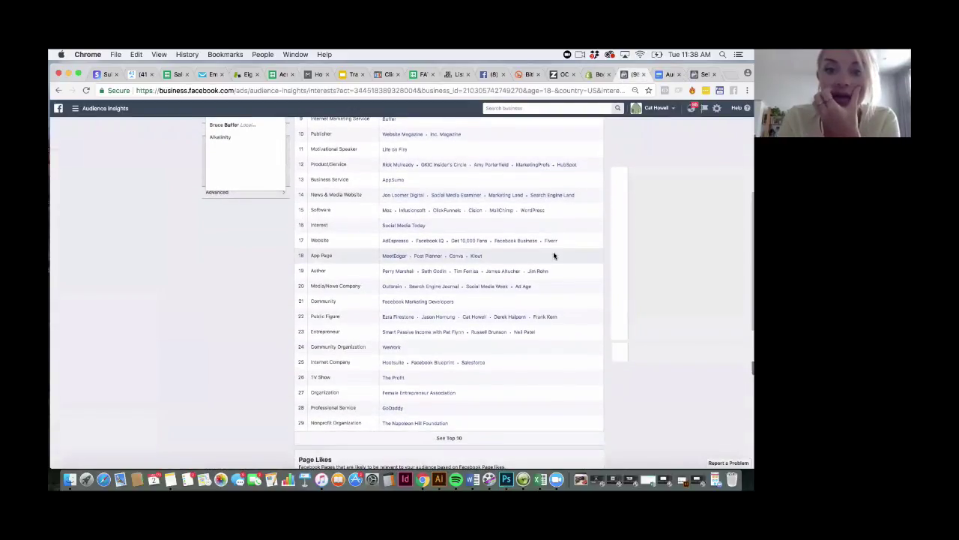
pyautogui.scroll(-1, 554, 255)
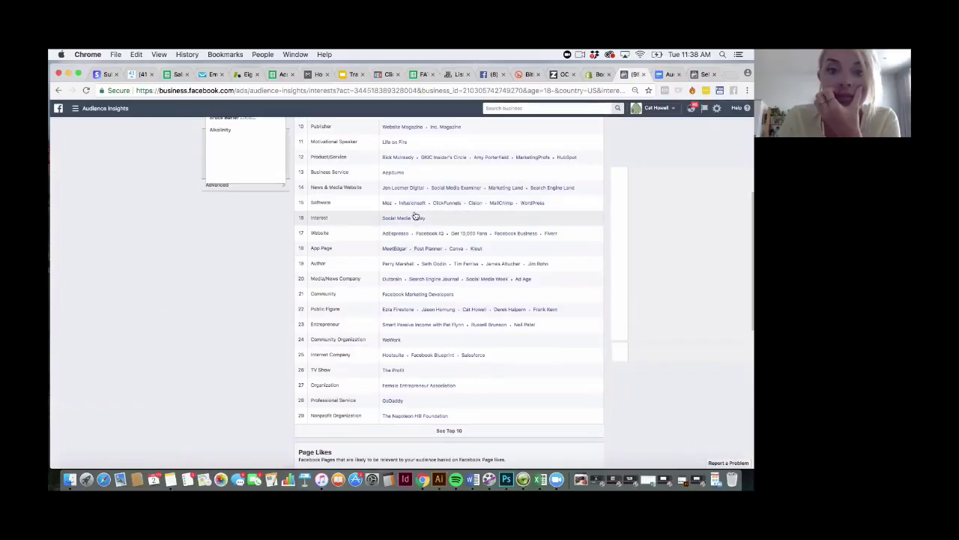
pyautogui.scroll(-3, 418, 271)
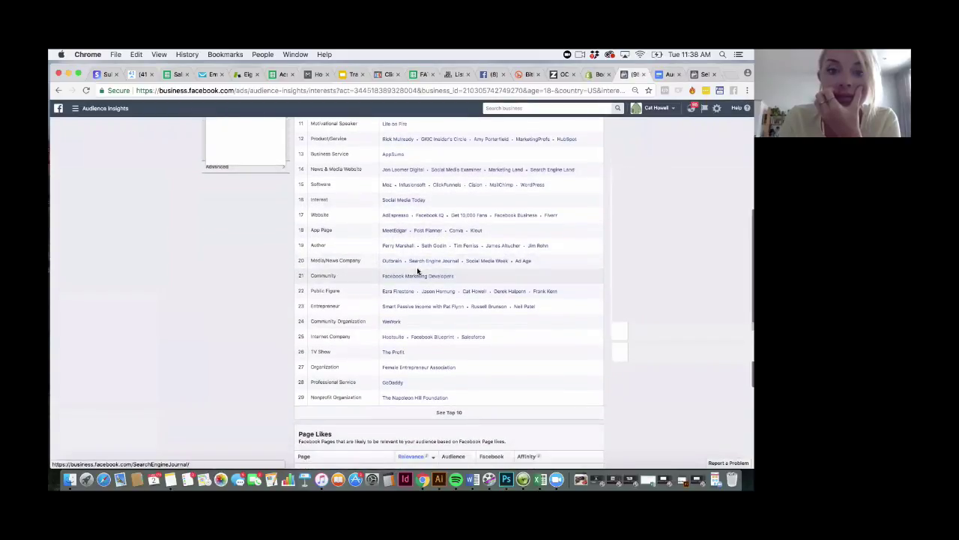
pyautogui.scroll(-1, 418, 271)
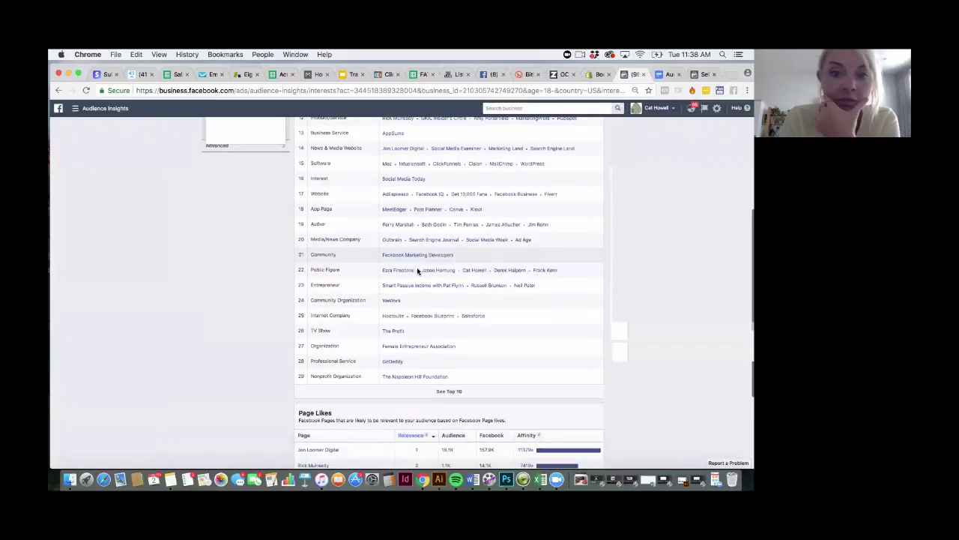
pyautogui.click(664, 74)
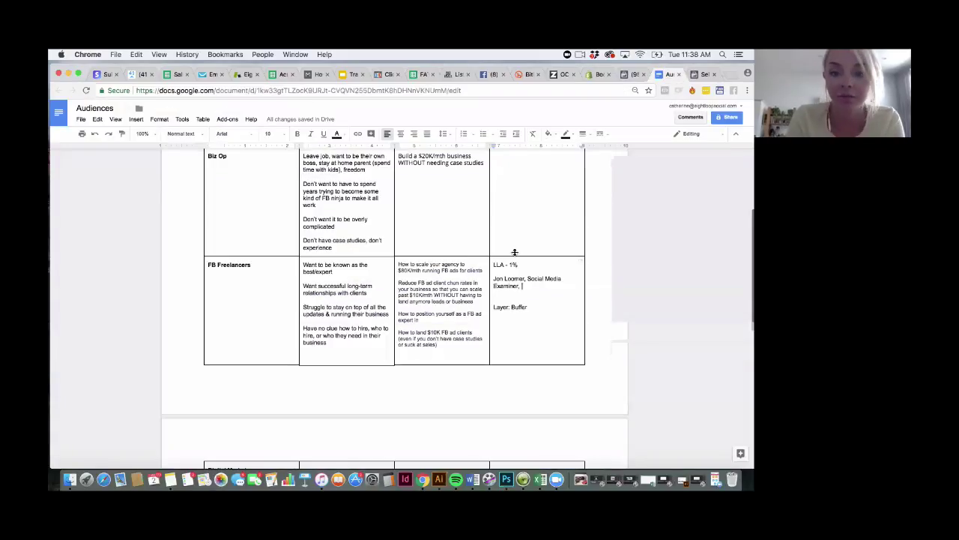
pyautogui.write('Po')
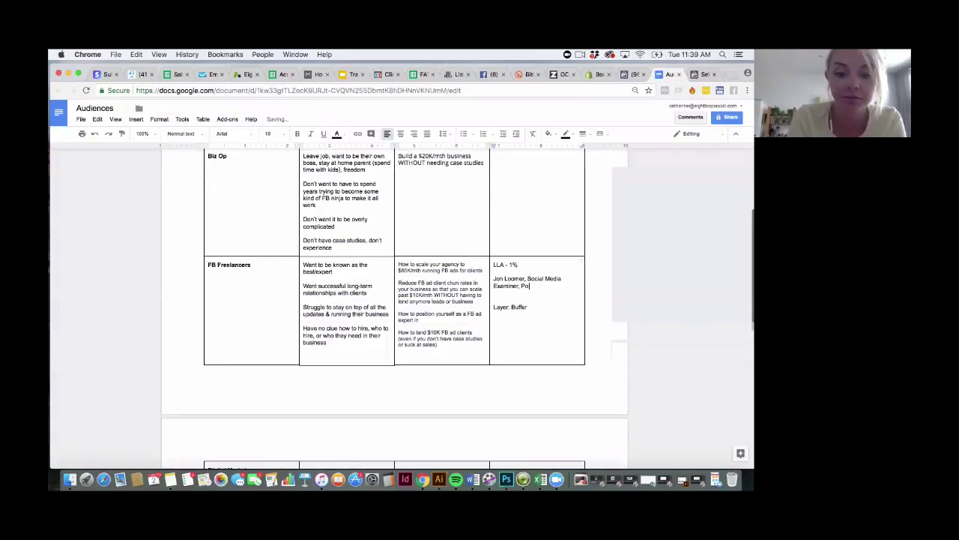
pyautogui.write('wer Edit')
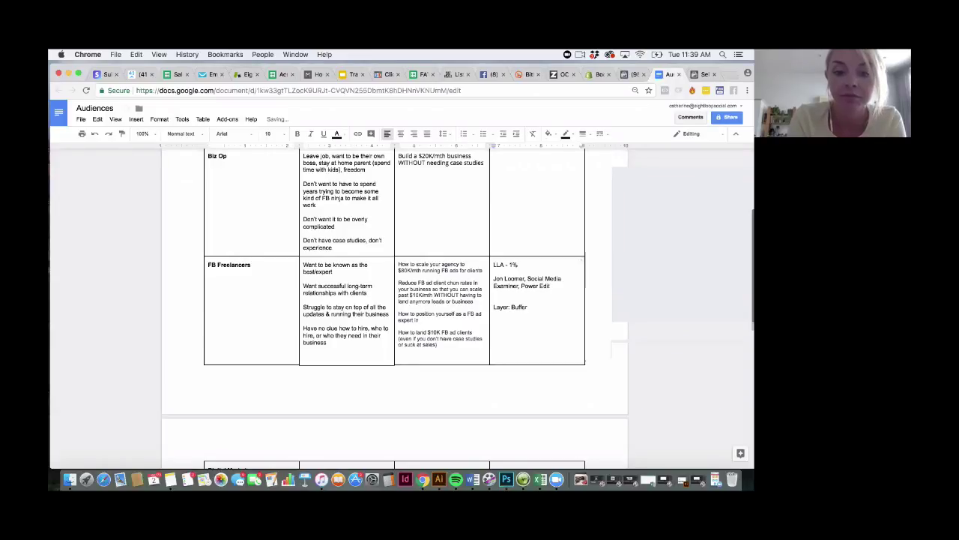
pyautogui.write('or')
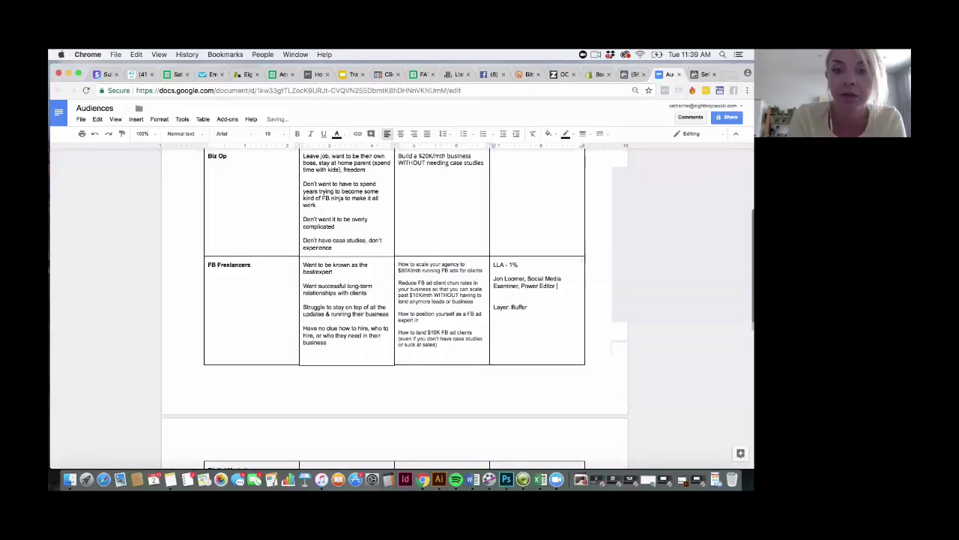
pyautogui.click(512, 298)
pyautogui.press('BackSpace')
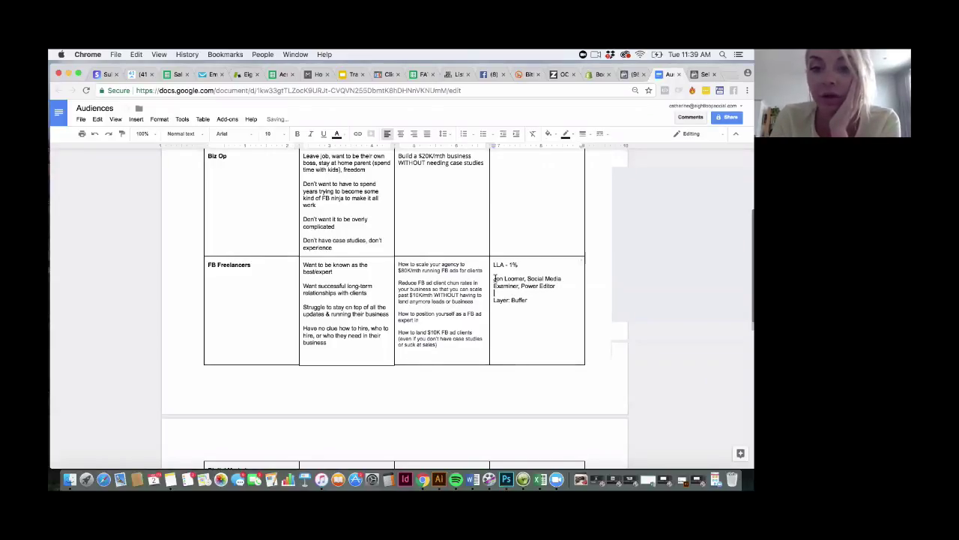
pyautogui.moveTo(494, 278); pyautogui.dragTo(525, 279)
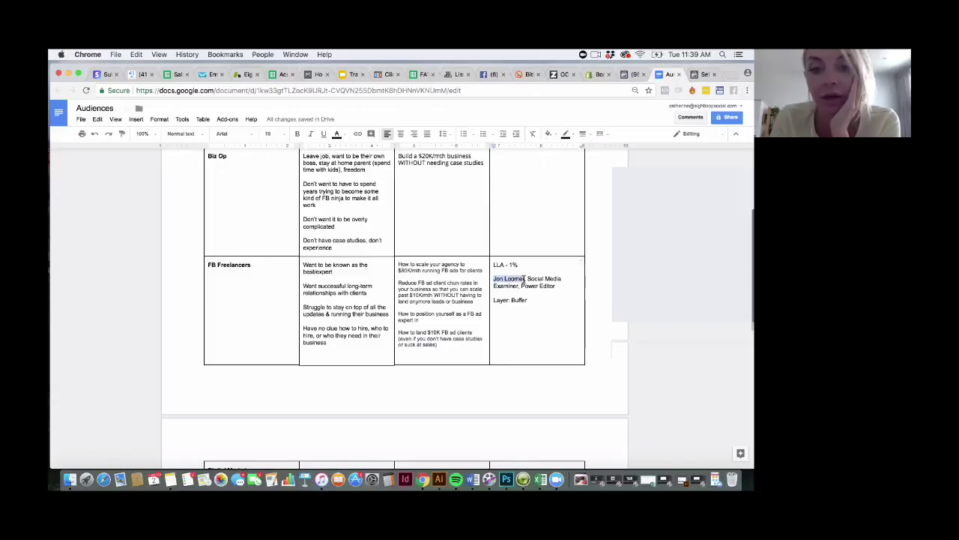
pyautogui.click(494, 279)
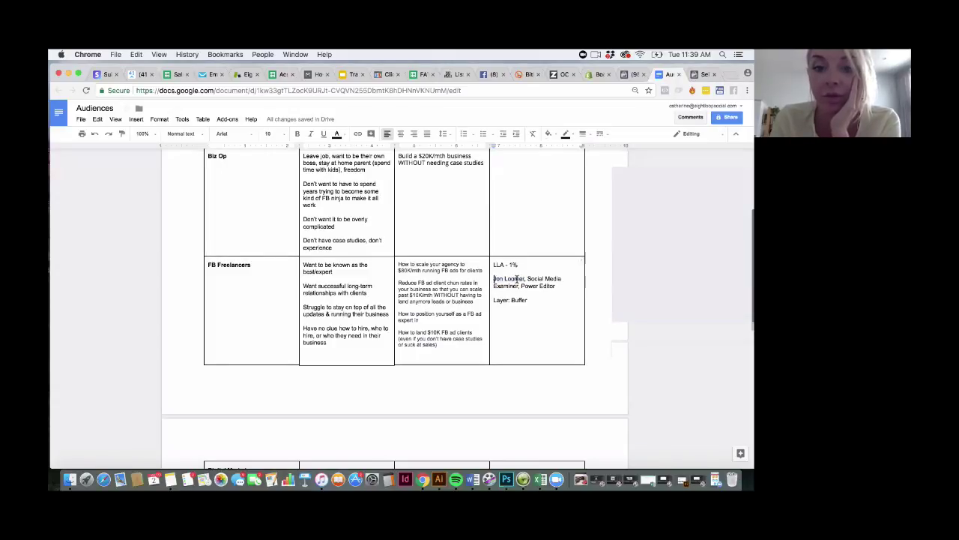
pyautogui.keyDown('shift'); pyautogui.click(524, 278); pyautogui.keyUp('shift')
pyautogui.click(509, 279)
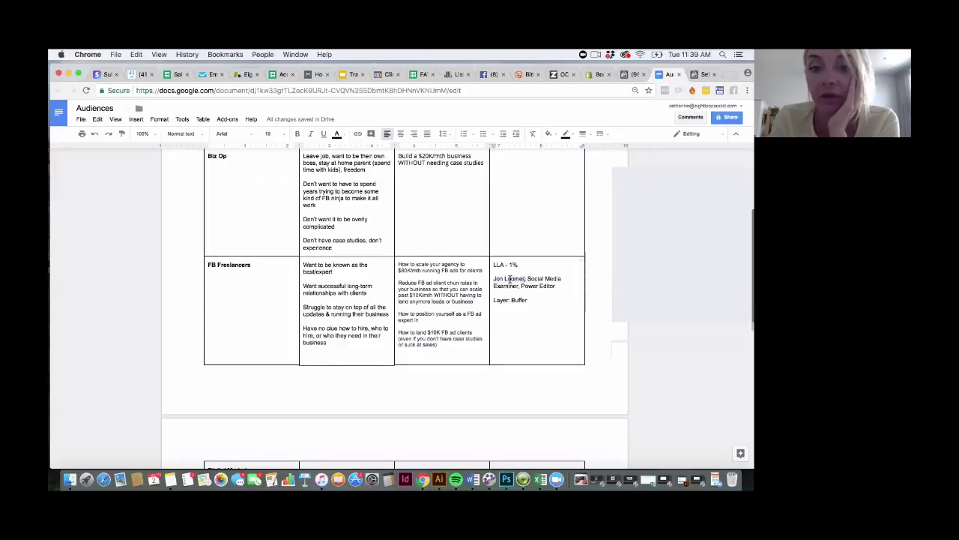
pyautogui.moveTo(510, 279); pyautogui.dragTo(491, 281)
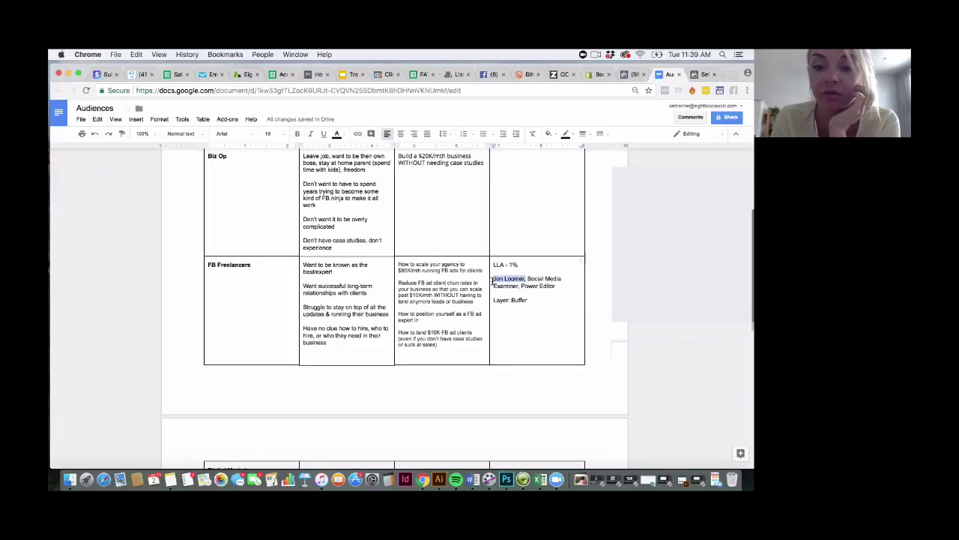
pyautogui.click(529, 279)
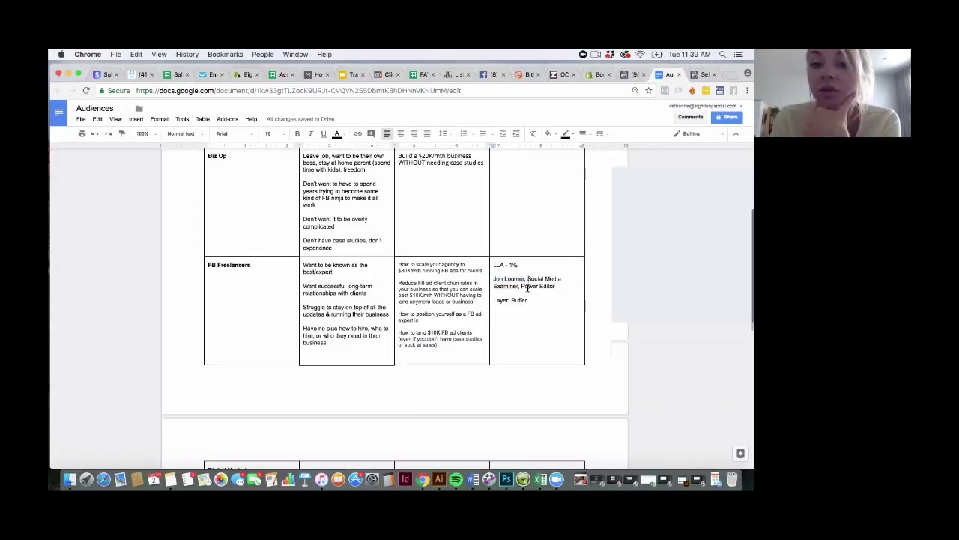
pyautogui.moveTo(527, 287); pyautogui.dragTo(517, 288)
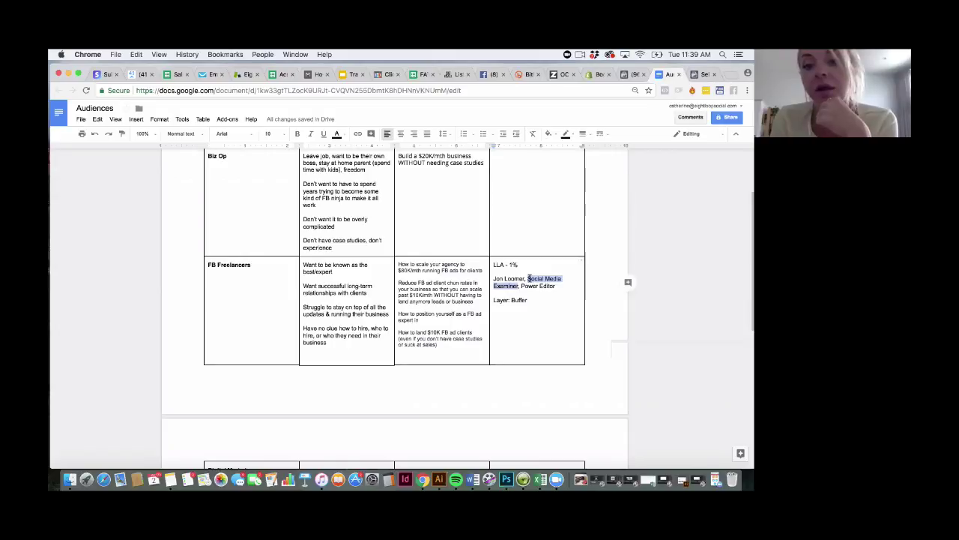
# Swap the two FB Freelancers interests so the layer reads "Power Editor" and "Buffer" follows "Social Media Examiner", separated by a comma and space
pyautogui.moveTo(528, 279); pyautogui.dragTo(511, 300)
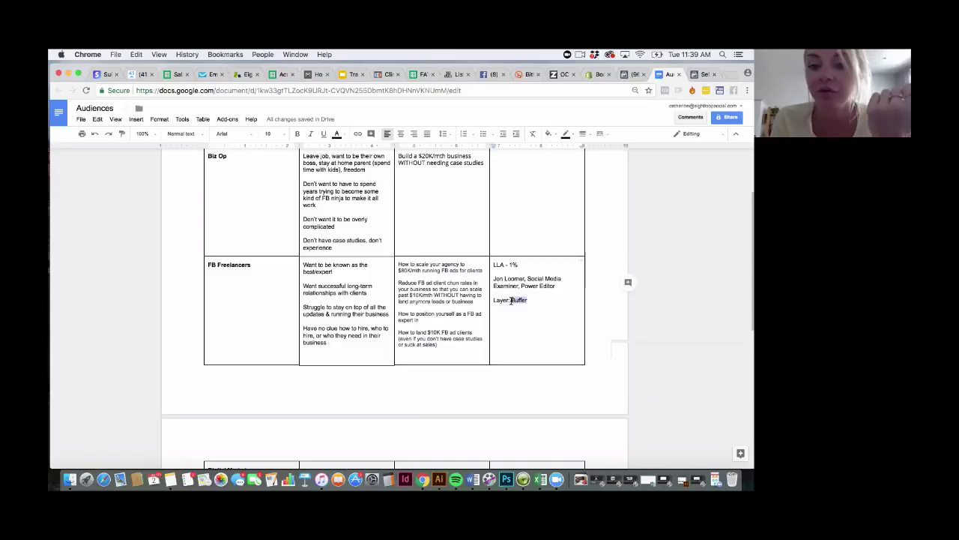
pyautogui.write('PO')
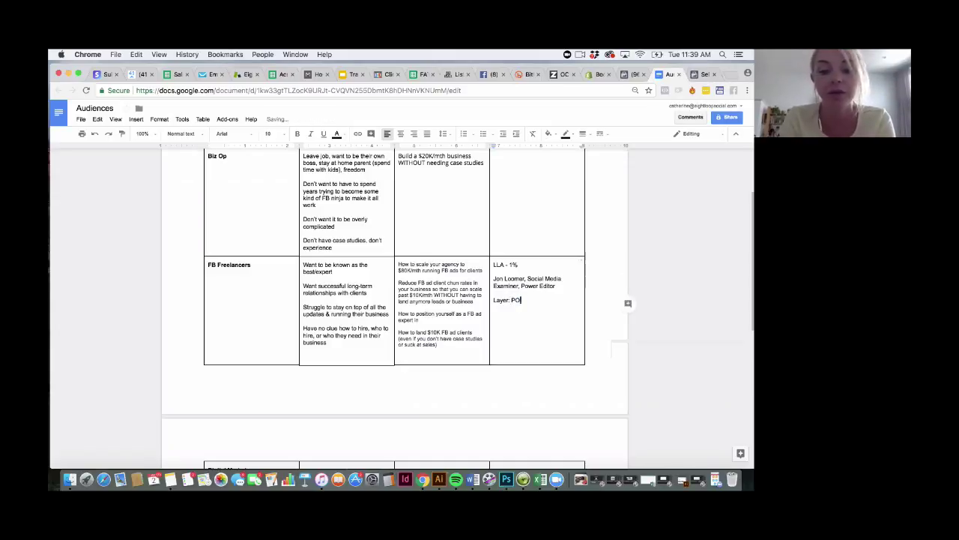
pyautogui.write('wer Editor')
pyautogui.moveTo(556, 285); pyautogui.dragTo(520, 286)
pyautogui.write('Buffer')
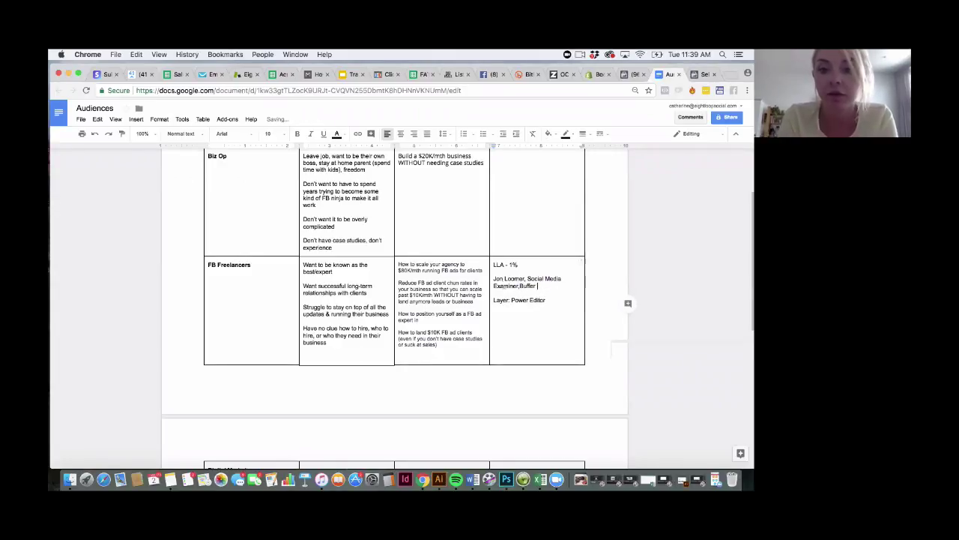
pyautogui.click(520, 285)
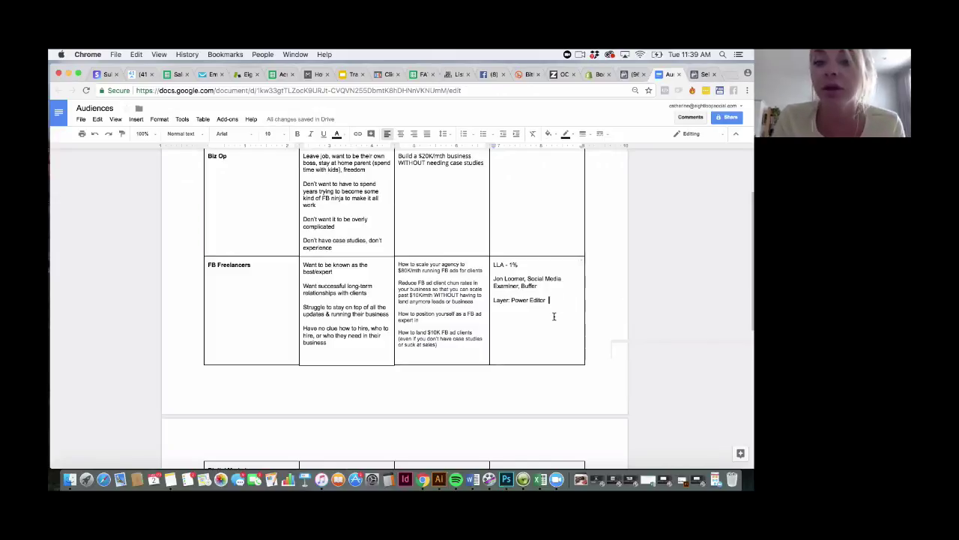
pyautogui.moveTo(506, 239); pyautogui.dragTo(514, 383)
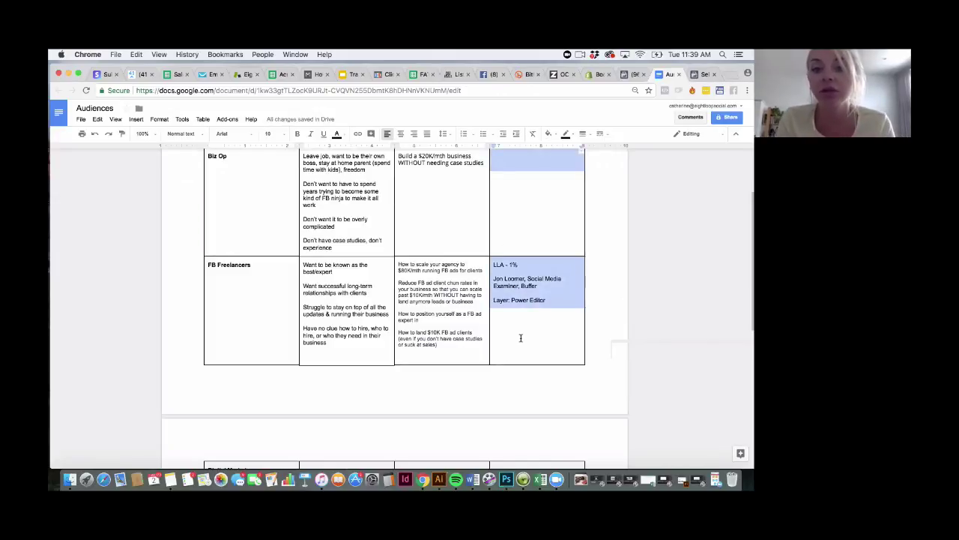
pyautogui.scroll(3, 520, 337)
pyautogui.scroll(-3, 520, 338)
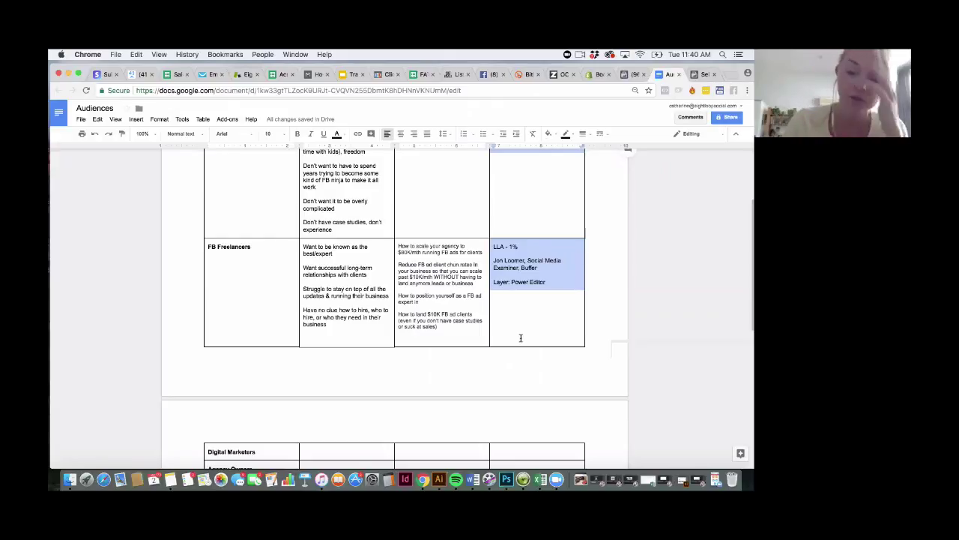
pyautogui.scroll(3, 524, 323)
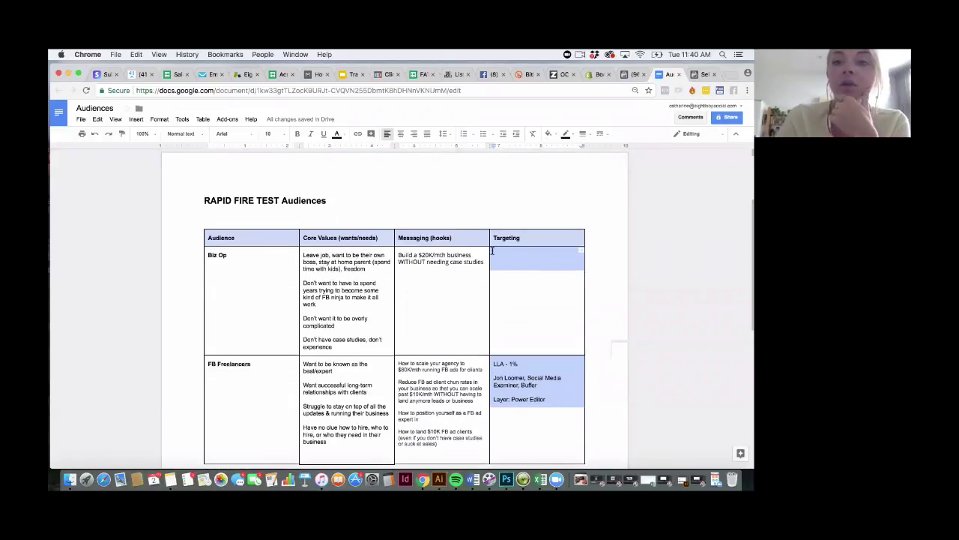
pyautogui.scroll(-4, 525, 255)
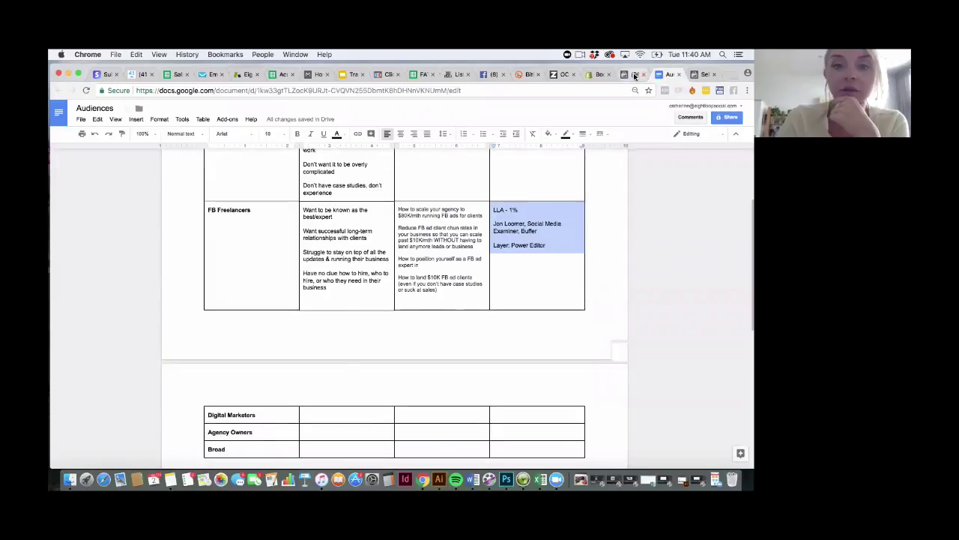
# Return to Audience Insights and open Ads Manager from there
pyautogui.click(635, 75)
pyautogui.click(75, 108)
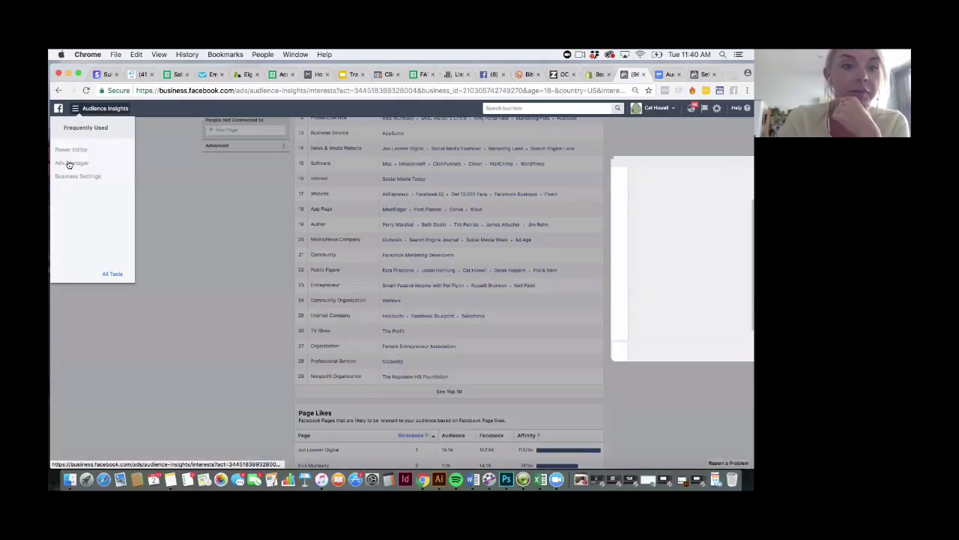
pyautogui.click(69, 164)
pyautogui.click(478, 207)
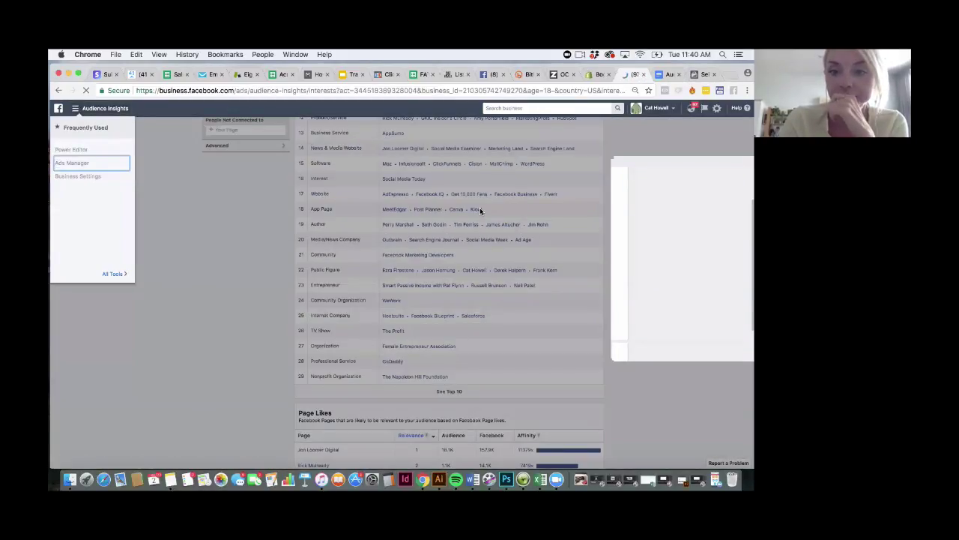